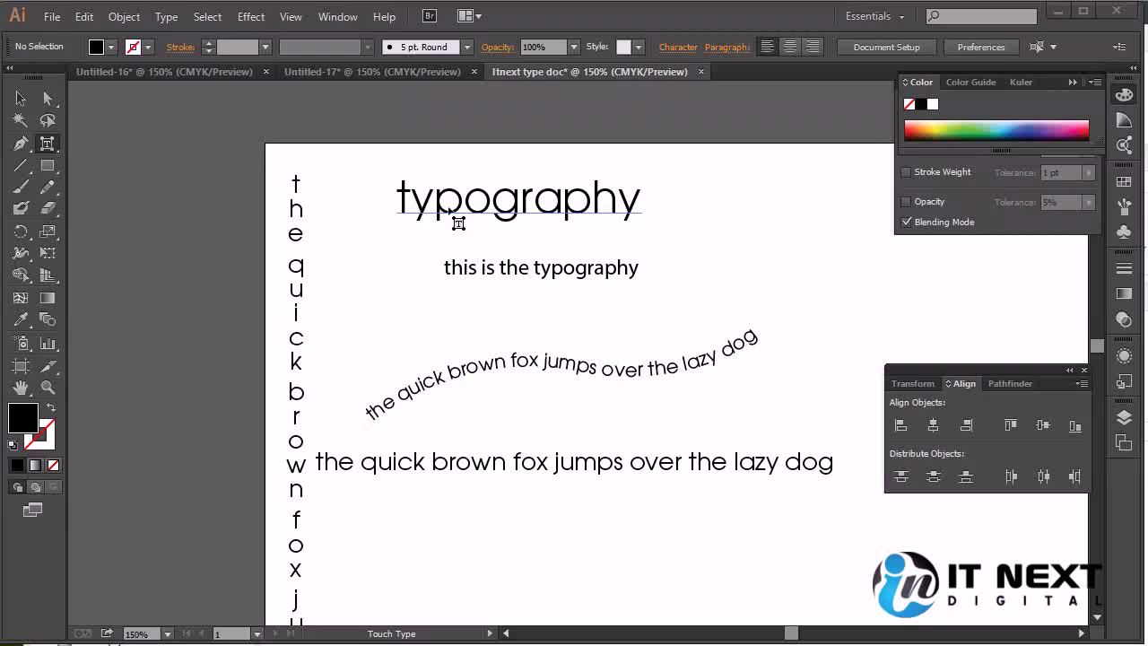
Step: Try enlarging the g of 'typography' with Touch Type, then undo it
left_click(449, 212)
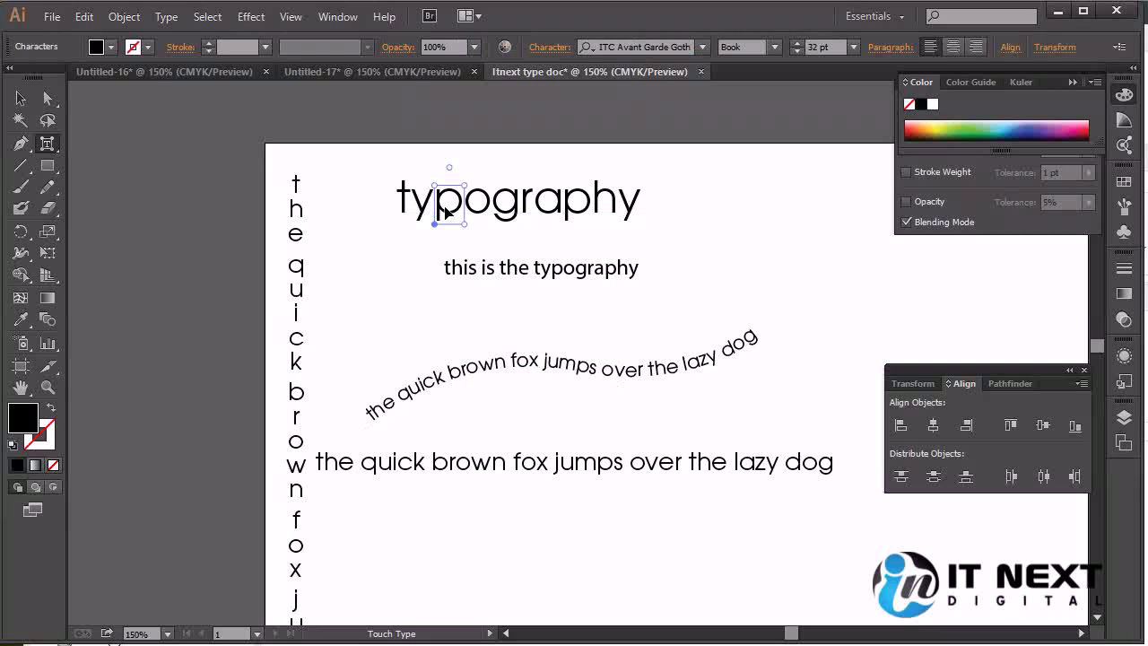
left_click(510, 209)
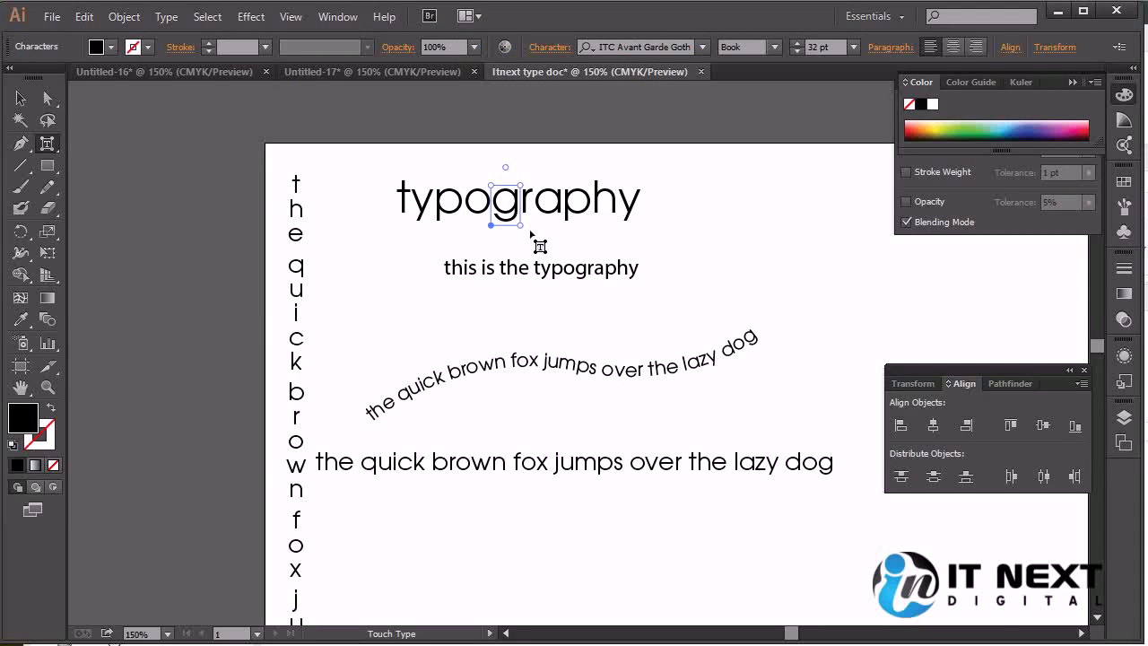
mouse_move(521, 186)
left_mouse_down()
mouse_move(545, 163)
mouse_move(587, 156)
left_mouse_up()
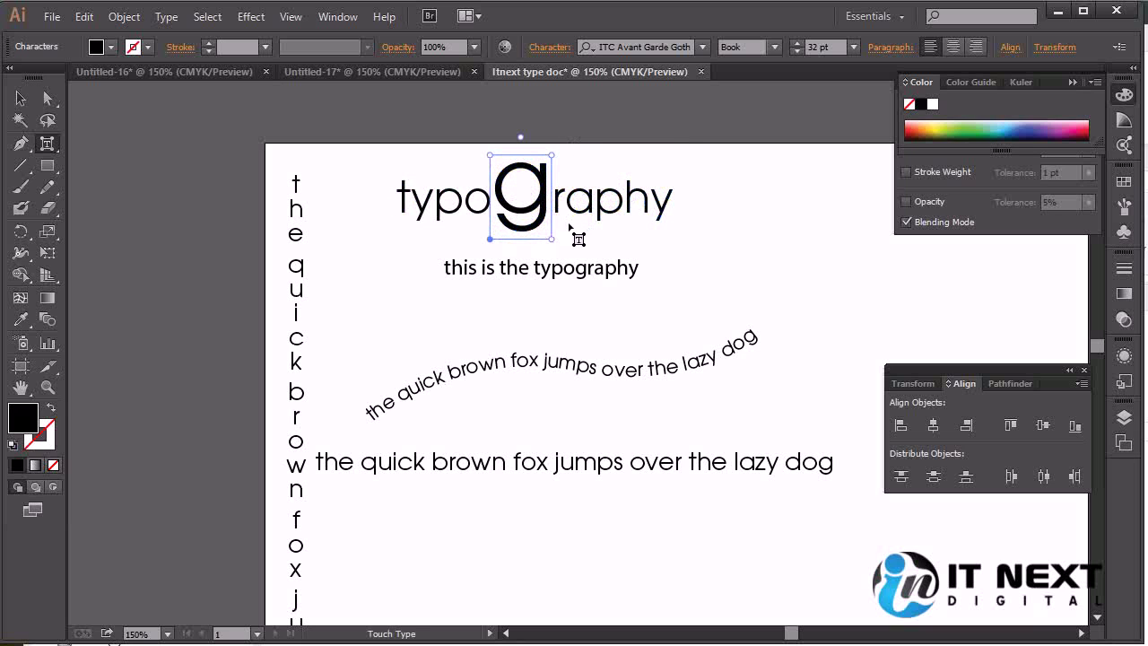
key("ctrl+z")
Step: Stretch and rotate the j in the curved sentence, discarding a baseline shift
left_click(545, 367)
mouse_move(552, 378)
left_mouse_down()
mouse_move(576, 386)
mouse_move(568, 329)
mouse_move(592, 316)
left_mouse_up()
mouse_move(551, 356)
left_mouse_down()
mouse_move(573, 328)
mouse_move(576, 354)
left_mouse_up()
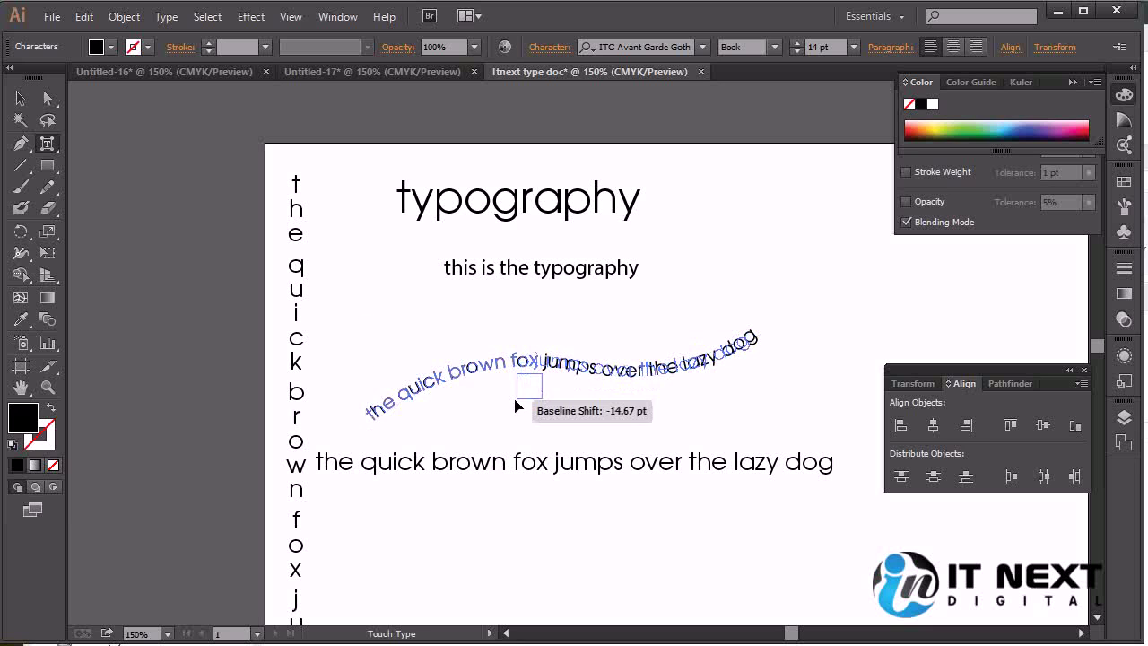
left_click_drag(527, 384, 529, 429)
key("Escape")
Step: Enlarge and rotate the o of 'over' with Touch Type
key("shift+t")
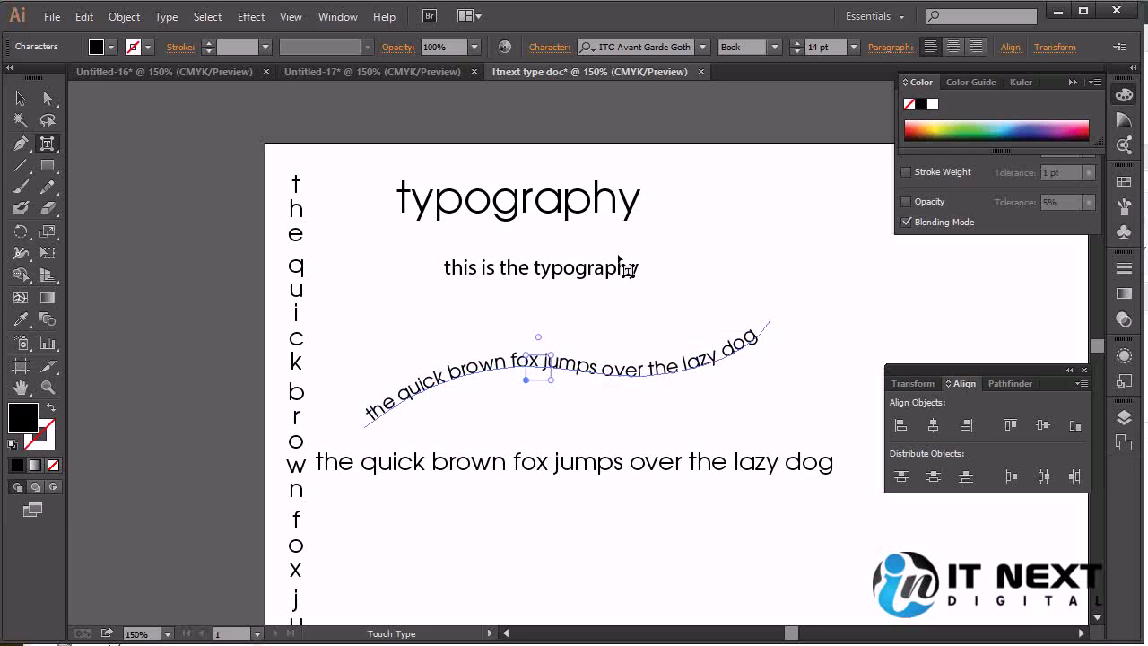
left_click(581, 267)
scroll(548, 370, "up", 4)
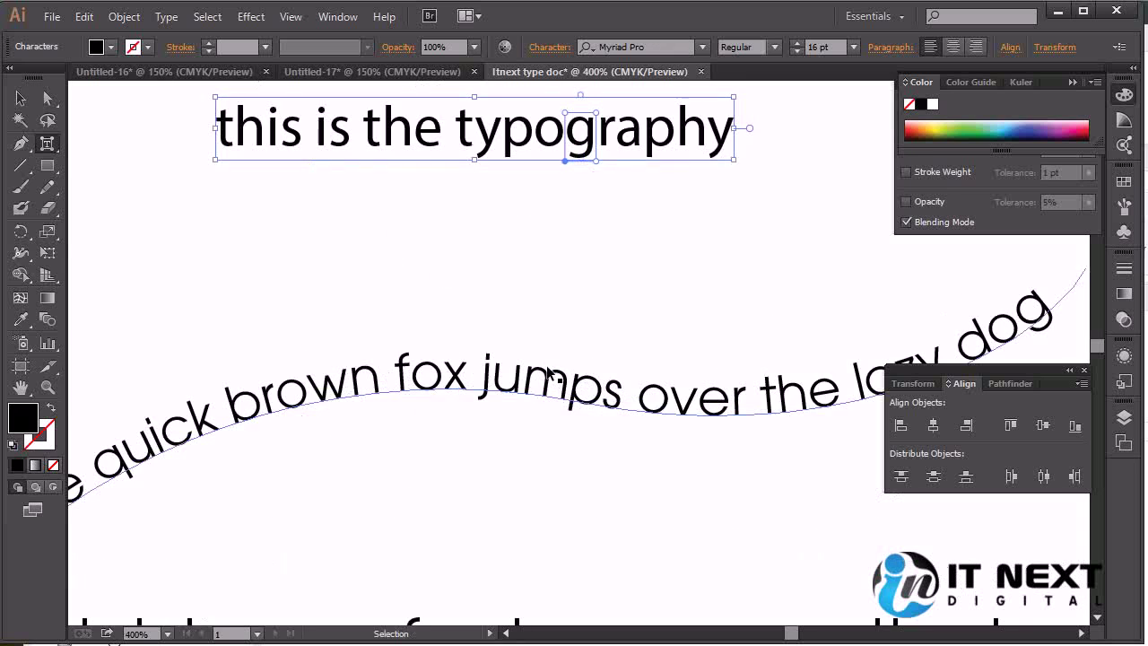
left_click(689, 433)
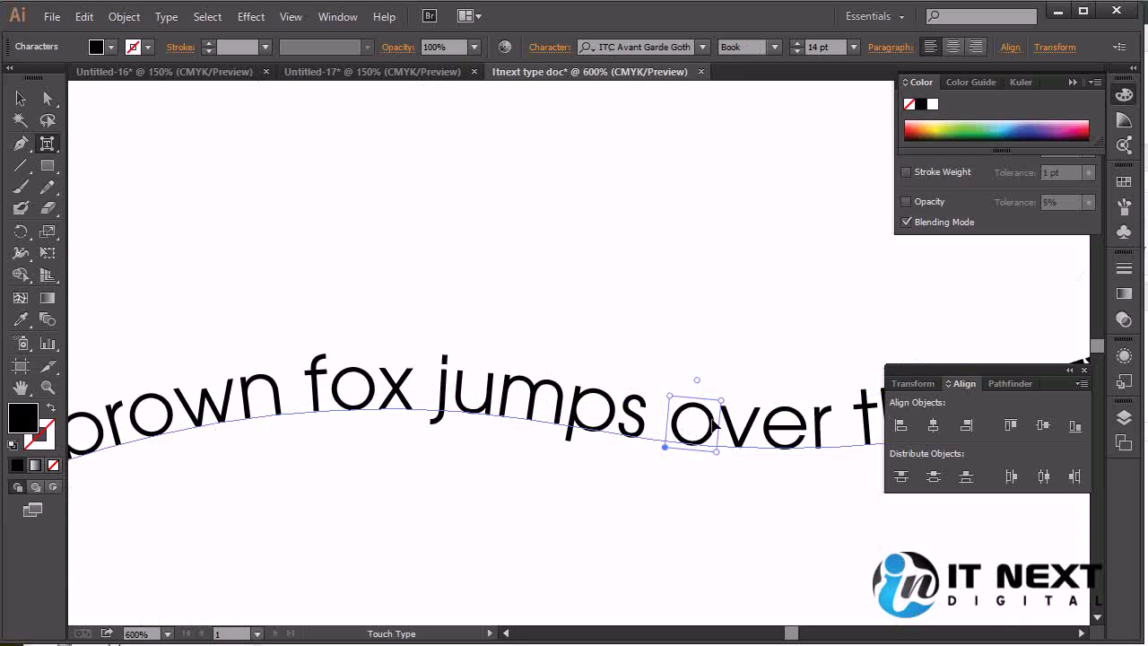
left_click_drag(723, 401, 815, 341)
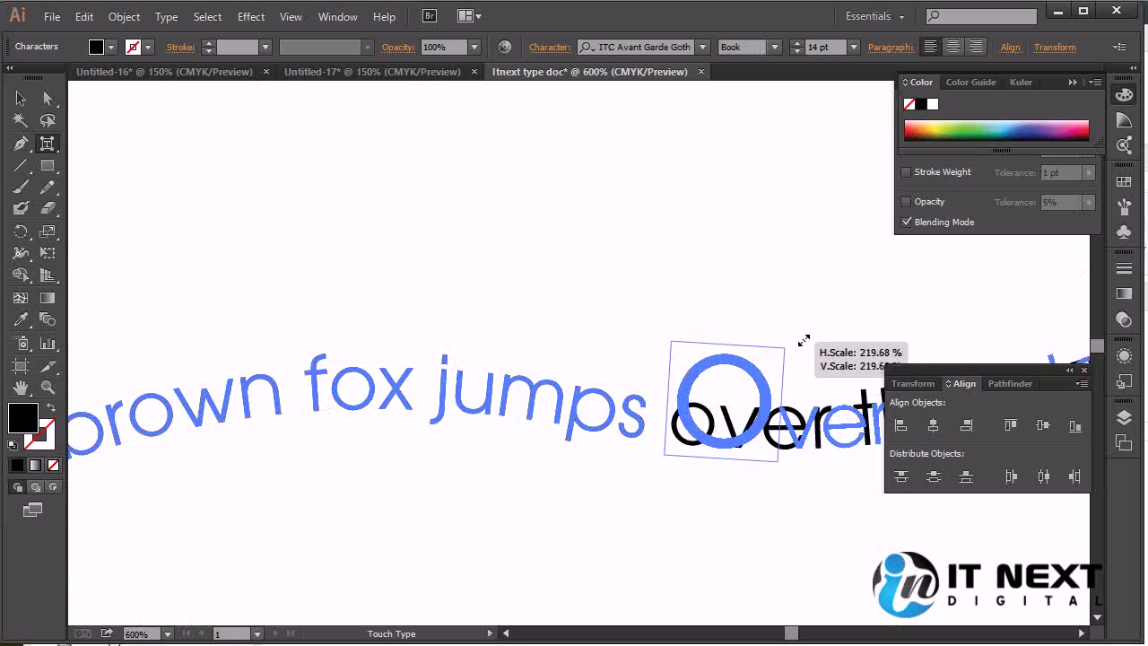
left_click_drag(697, 380, 781, 404)
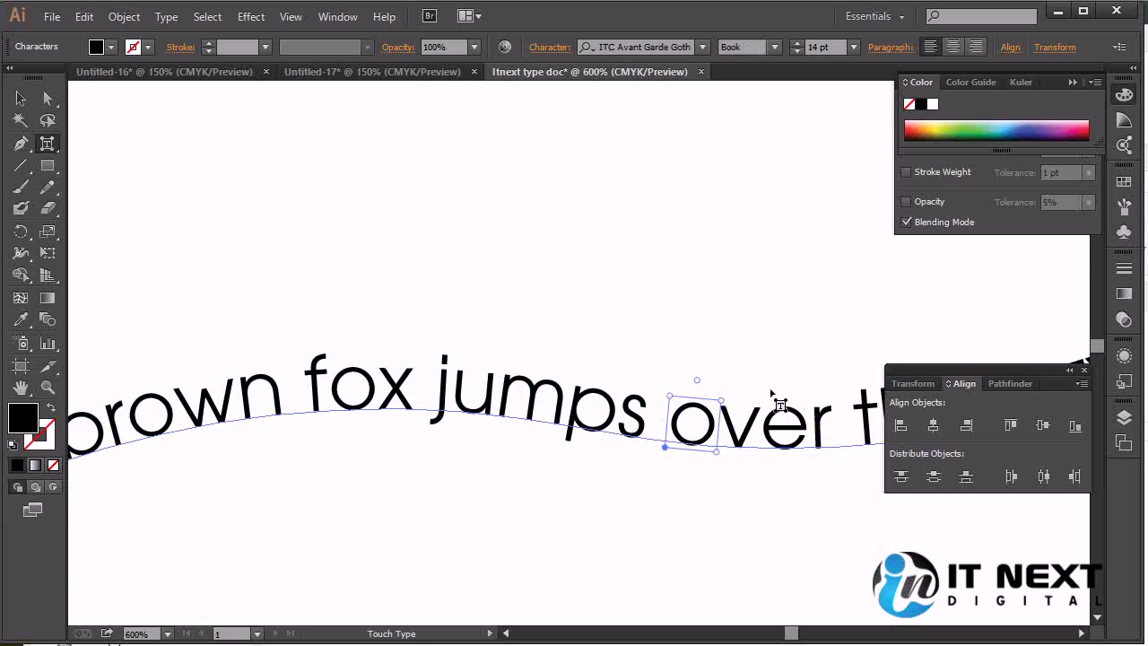
Step: Enlarge the v of 'over', after undoing a trial 45° rotation
left_click(762, 442)
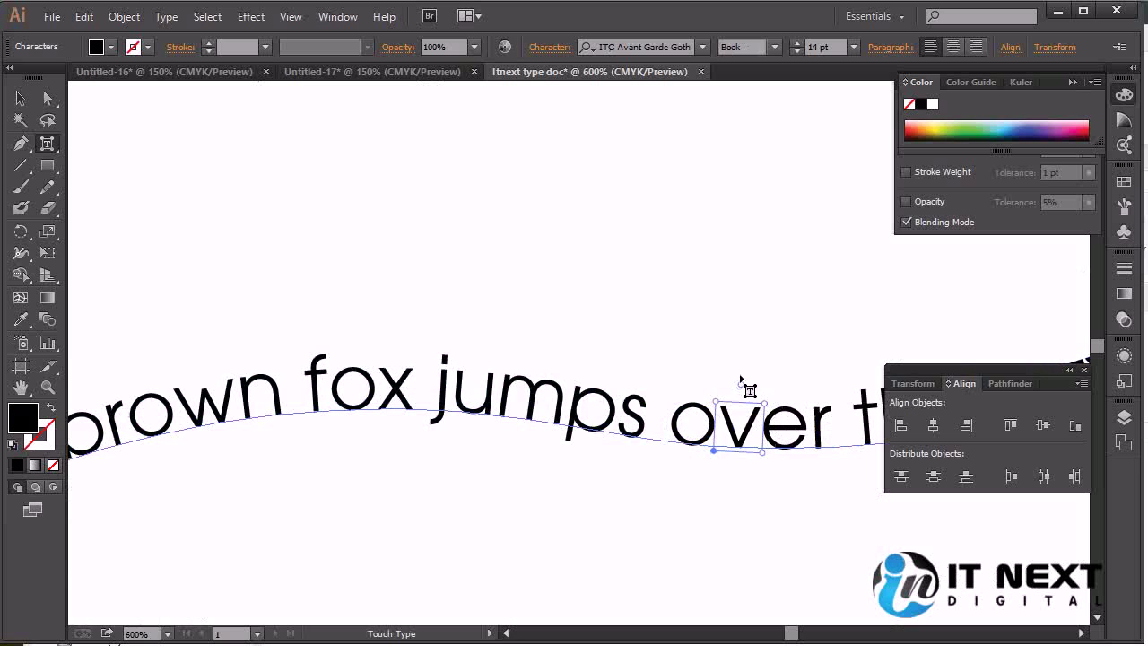
left_click_drag(743, 384, 786, 383)
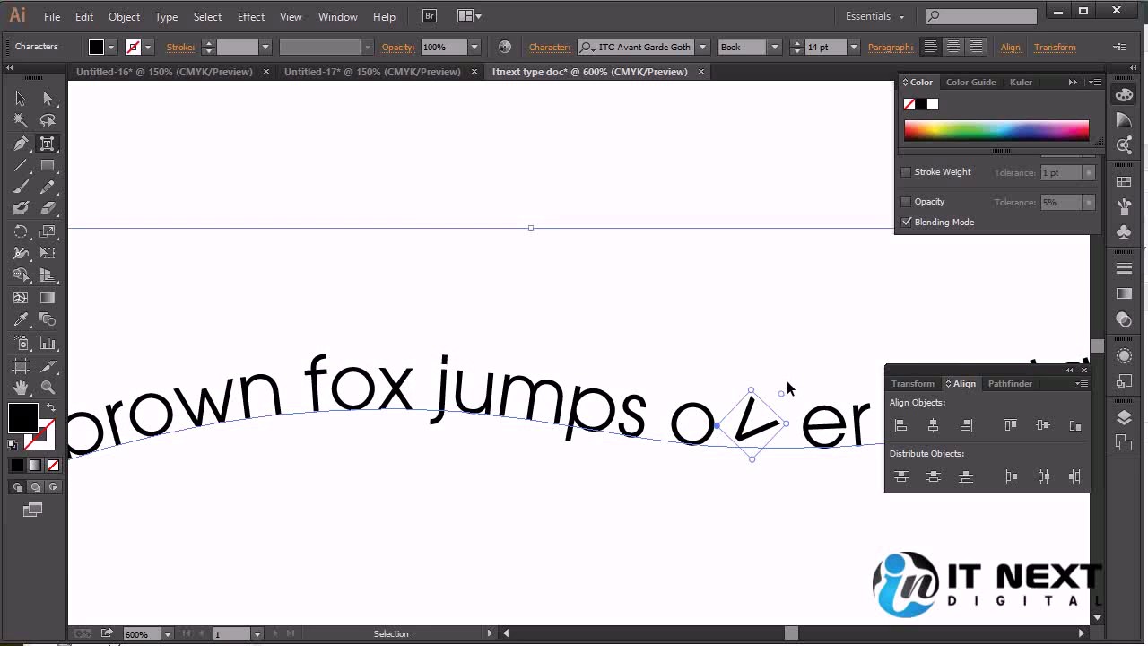
key("ctrl+z")
left_click_drag(765, 403, 825, 371)
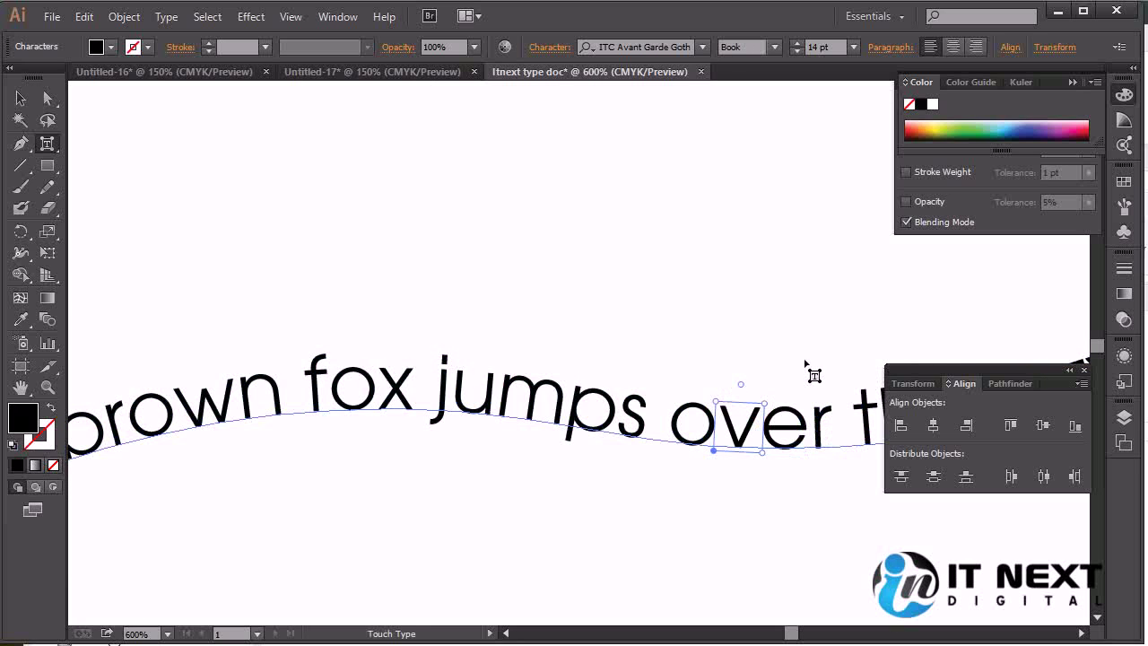
left_click(503, 311)
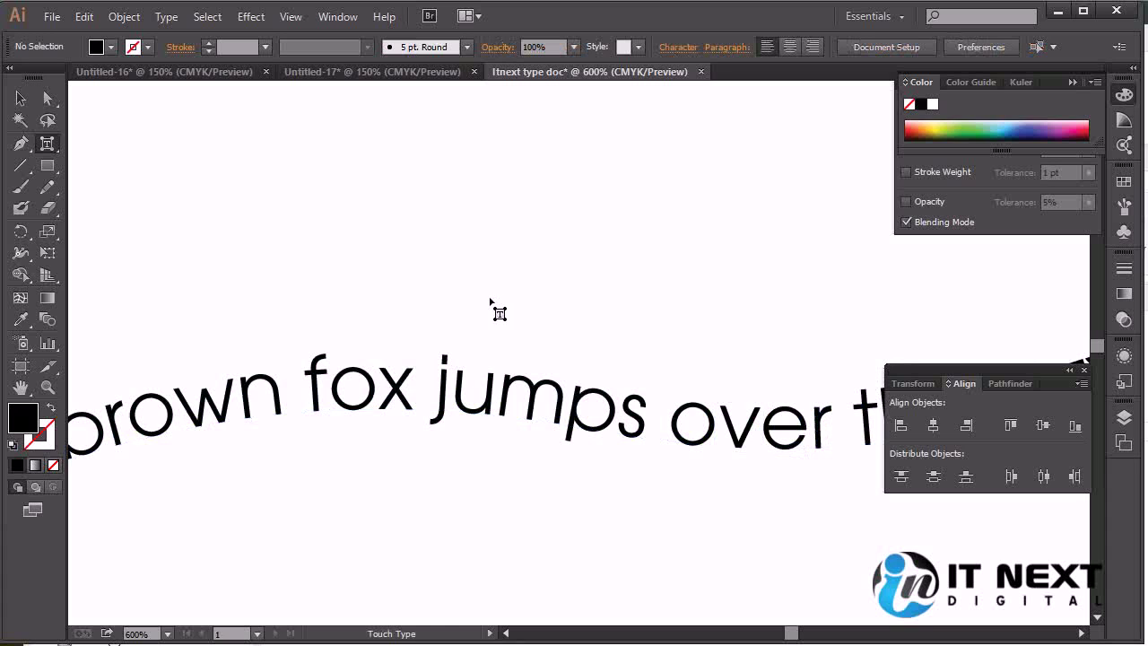
Step: Draw a black square above the curved sentence and shift it up-left
left_click(48, 166)
mouse_move(311, 141)
left_mouse_down()
mouse_move(474, 261)
mouse_move(599, 325)
mouse_move(564, 328)
left_mouse_up()
key("v")
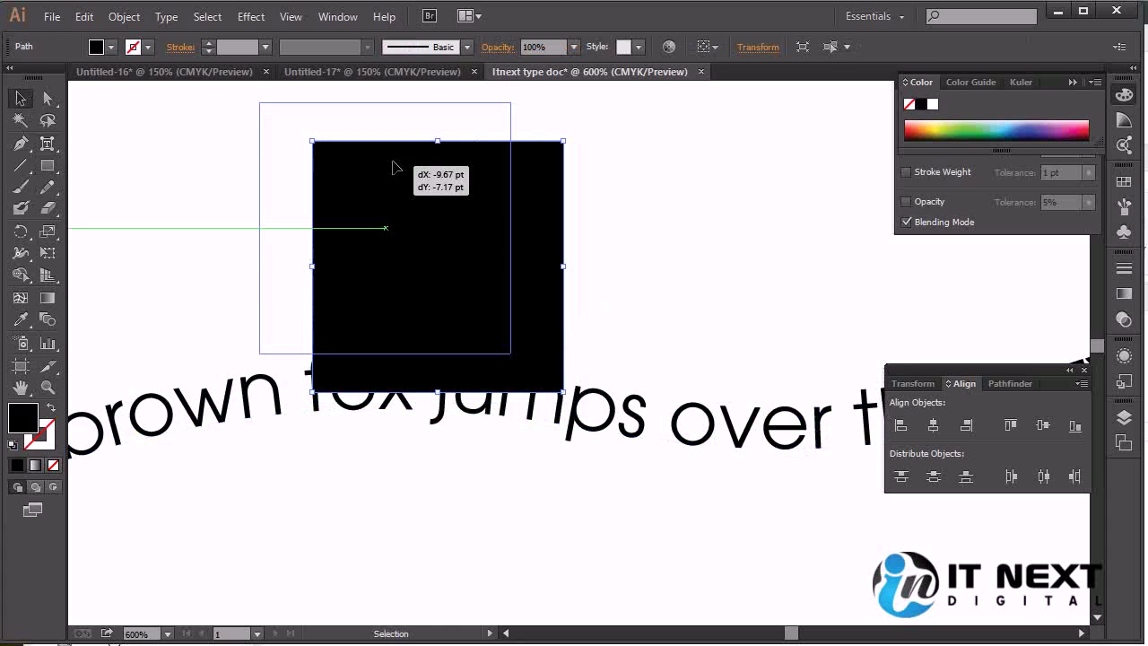
left_click_drag(448, 201, 390, 190)
Step: Add a new text line 'OK' to the right of the square
key("t")
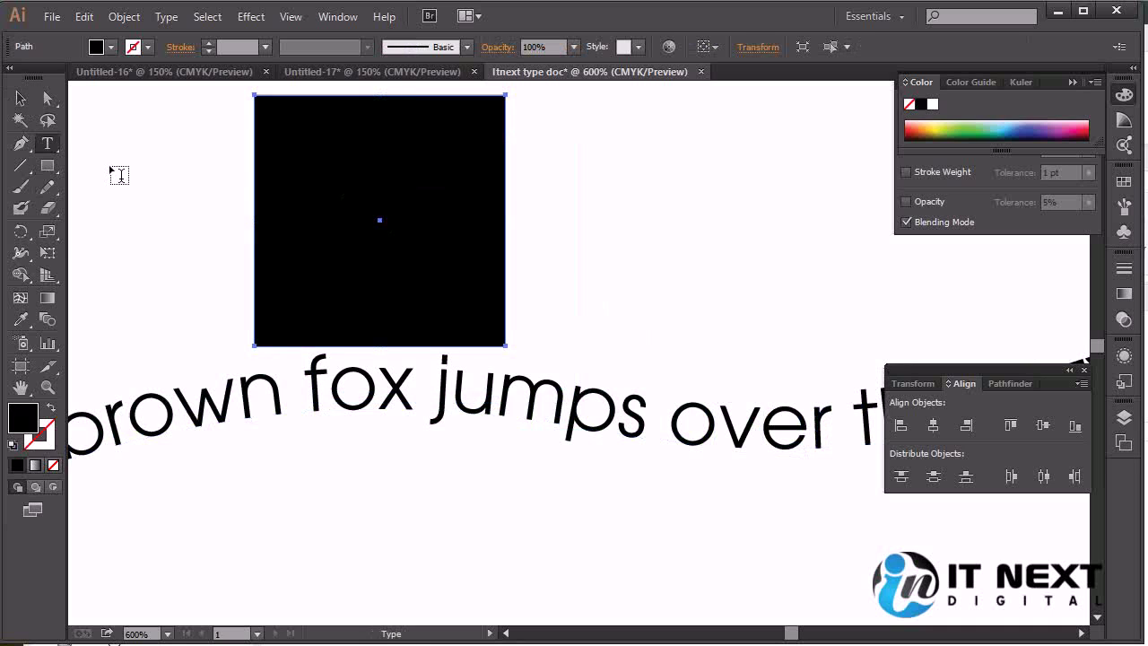
left_click(314, 205, "ctrl")
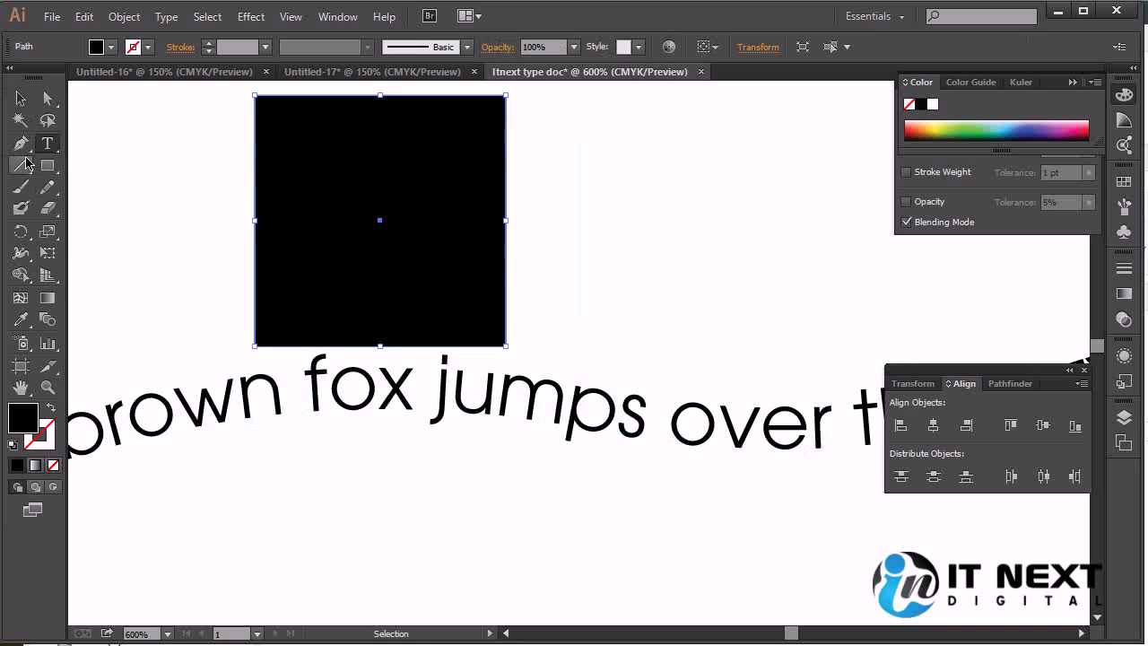
left_click_drag(47, 143, 127, 160)
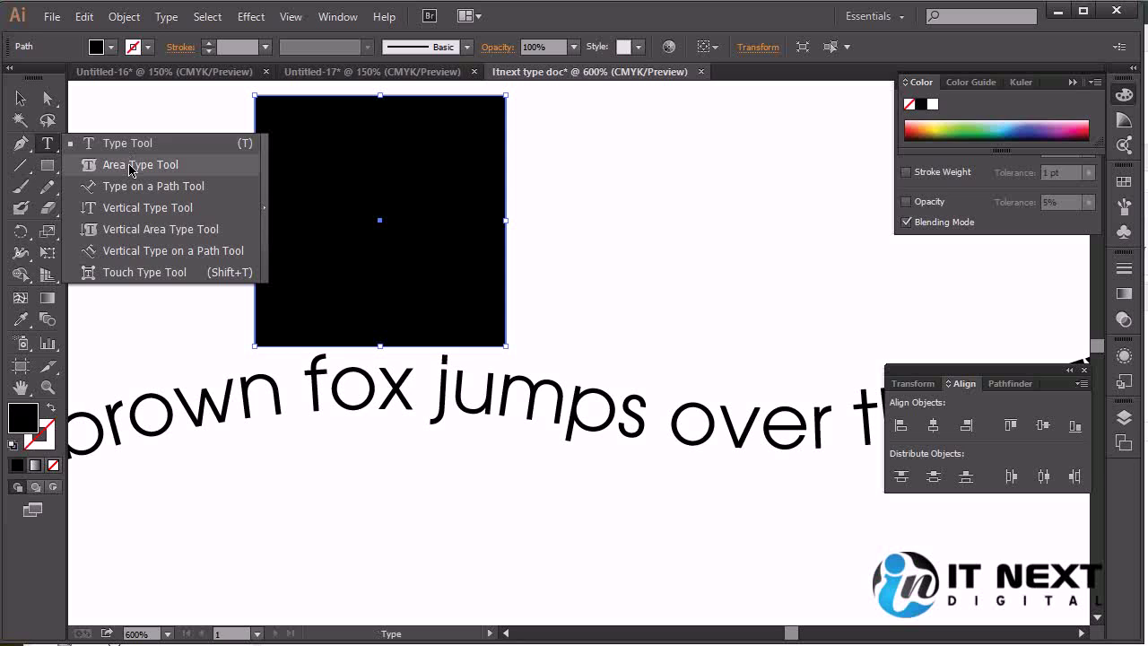
left_click(666, 184)
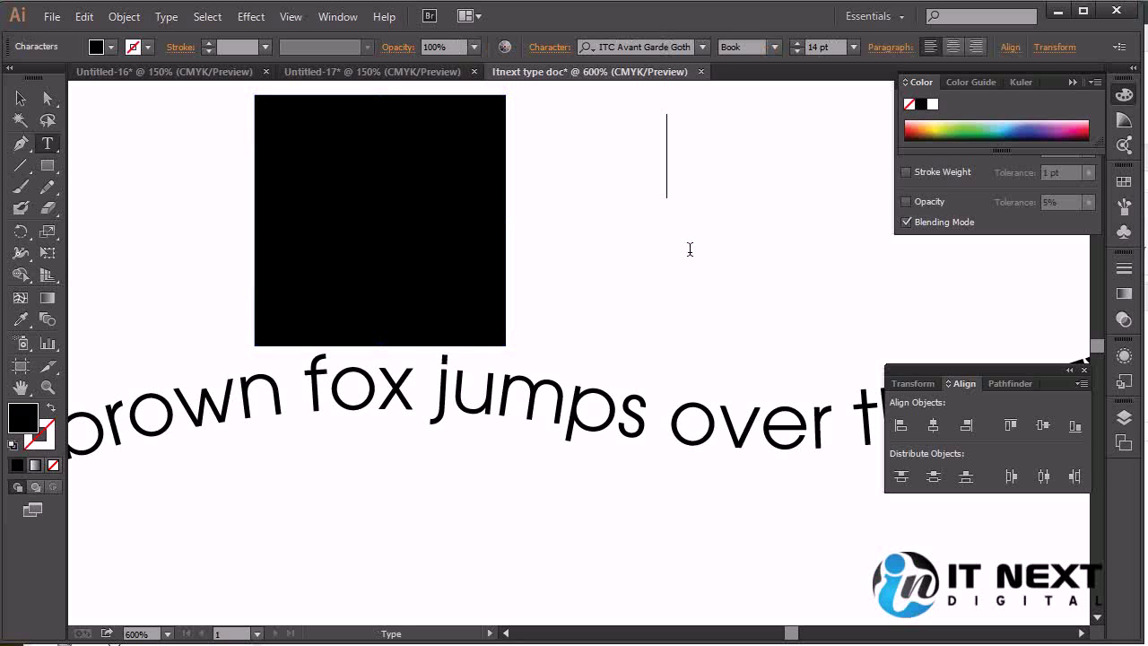
type("OK")
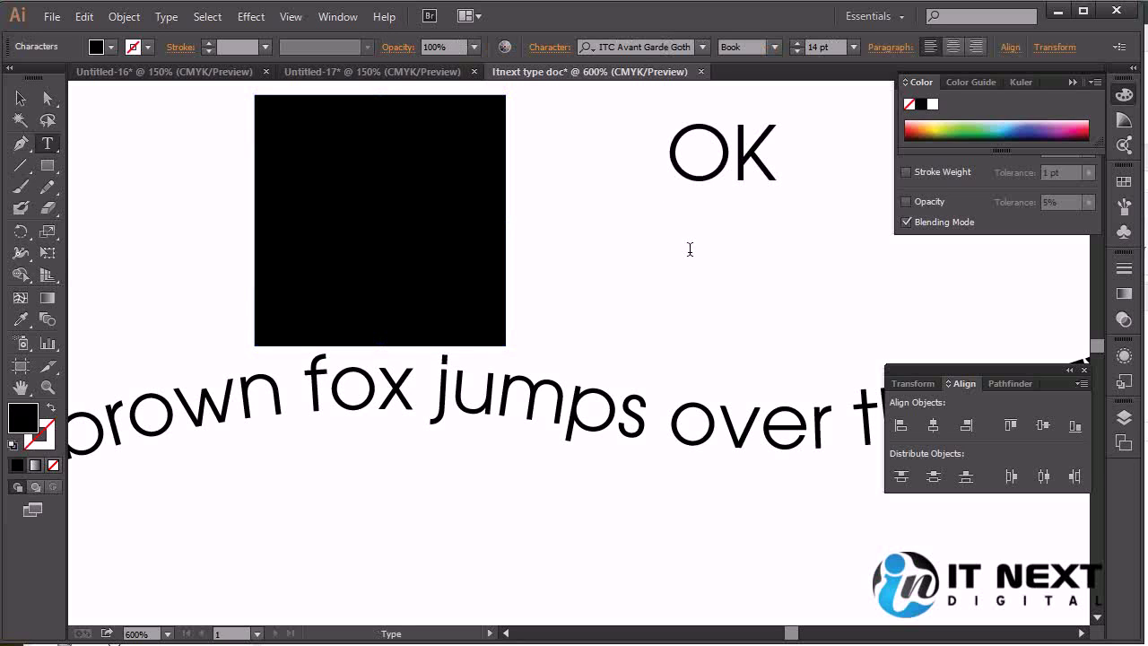
Step: Move the OK text onto the black square and colour it pale yellow
left_click(21, 99)
left_click_drag(725, 185, 388, 245)
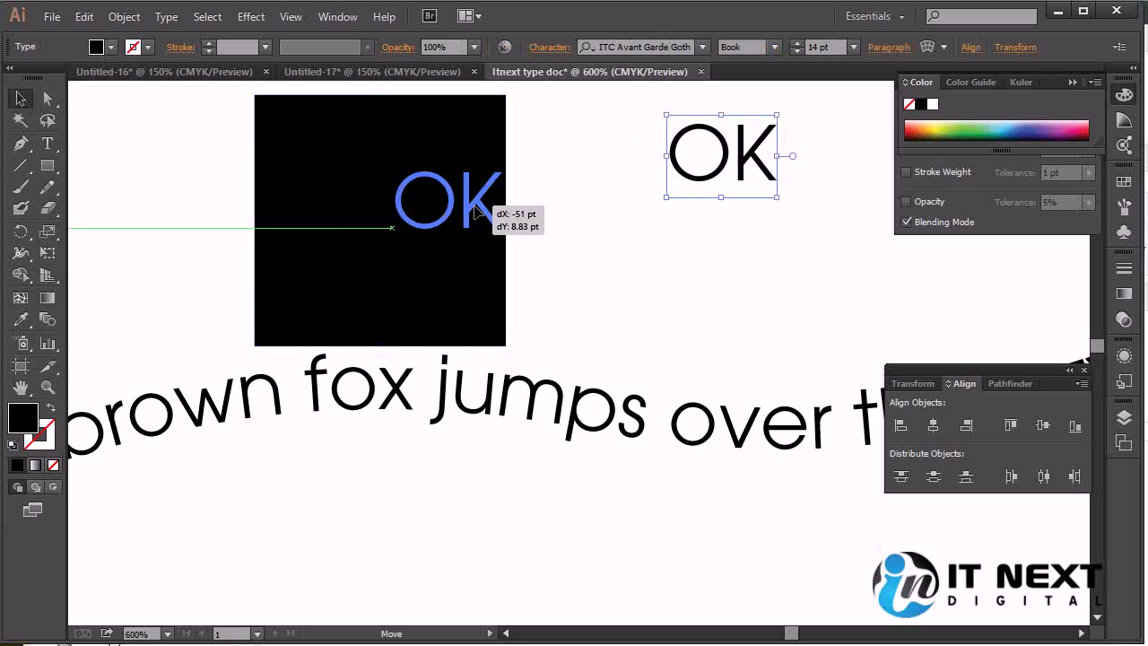
left_click(935, 122)
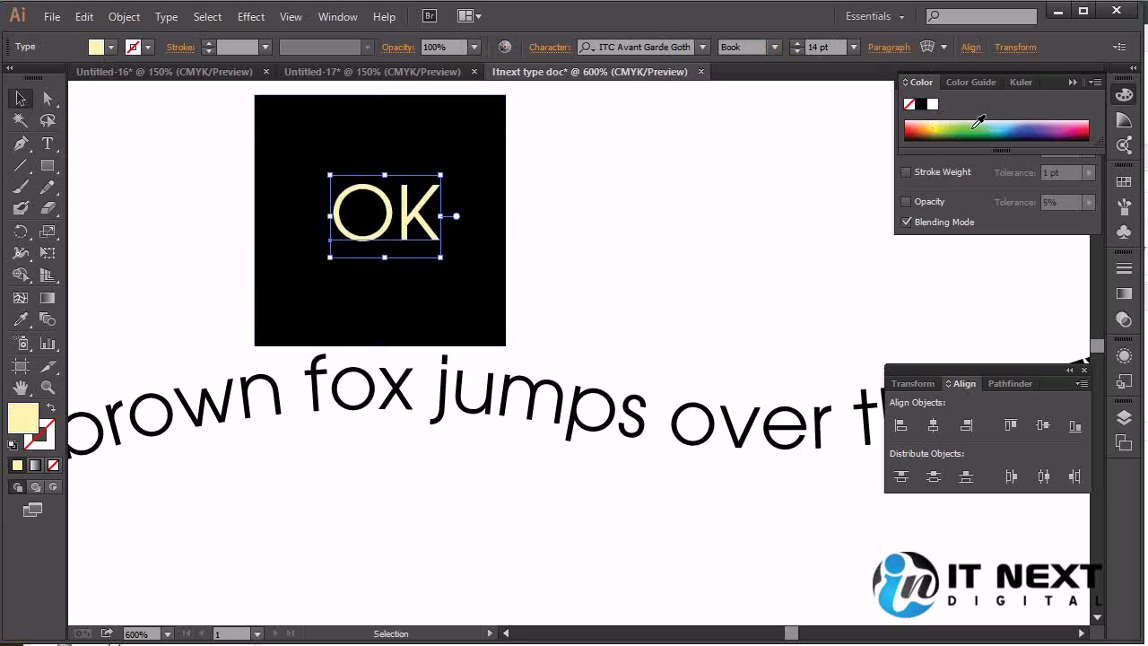
left_click(958, 122)
left_click(942, 125)
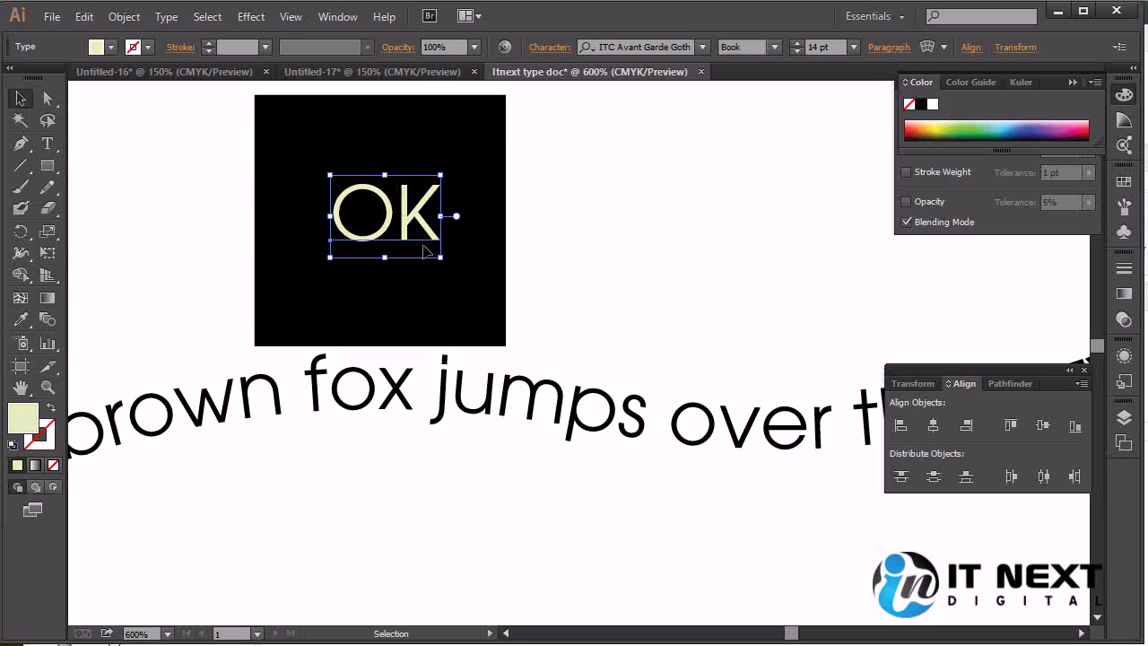
Step: Scale the OK lettering up to 24.5 pt and reselect it
left_click_drag(441, 257, 487, 313)
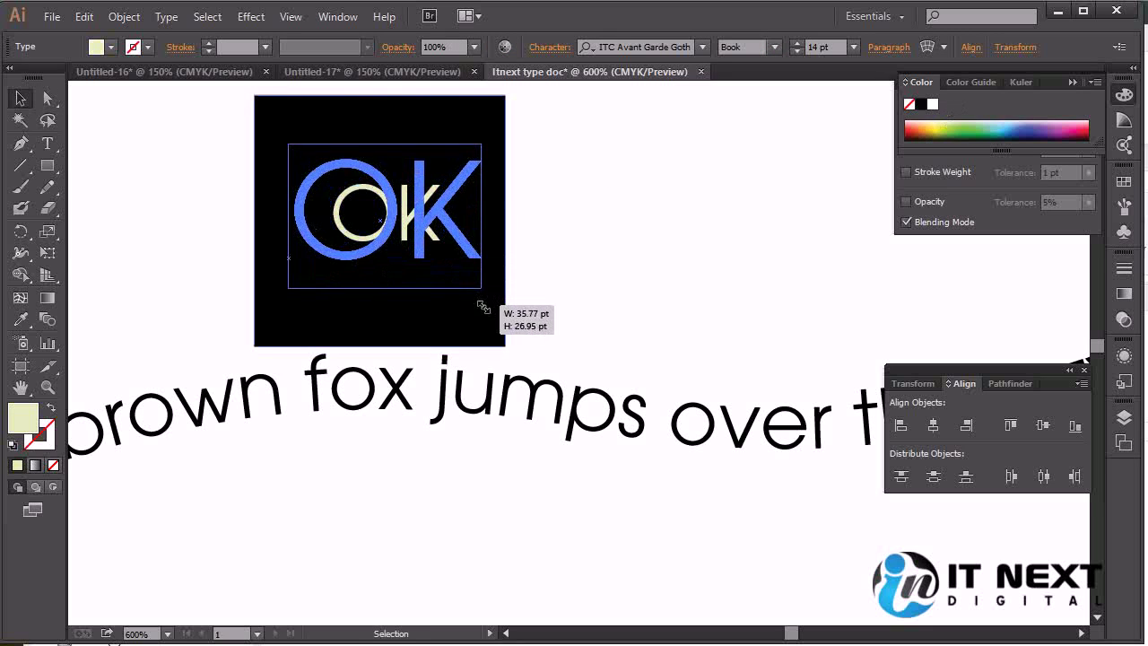
left_click(626, 228)
left_click(431, 213)
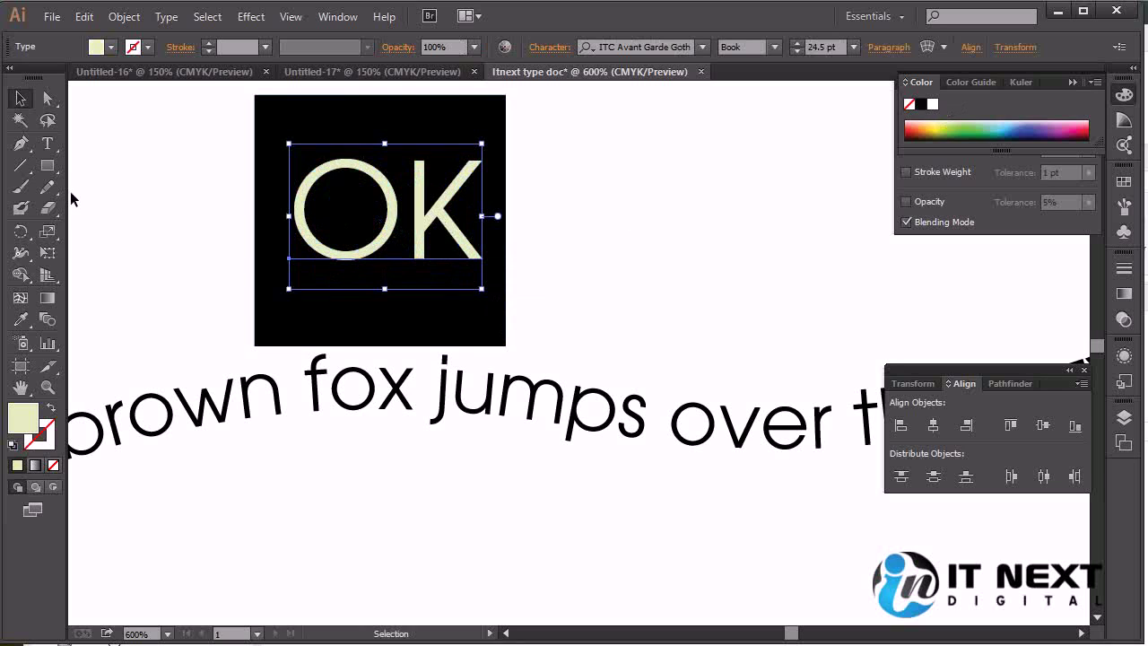
left_click_drag(48, 142, 159, 274)
Step: Turn the K upside down, squash it to about 89% height and tilt it about 40°
left_click(446, 223)
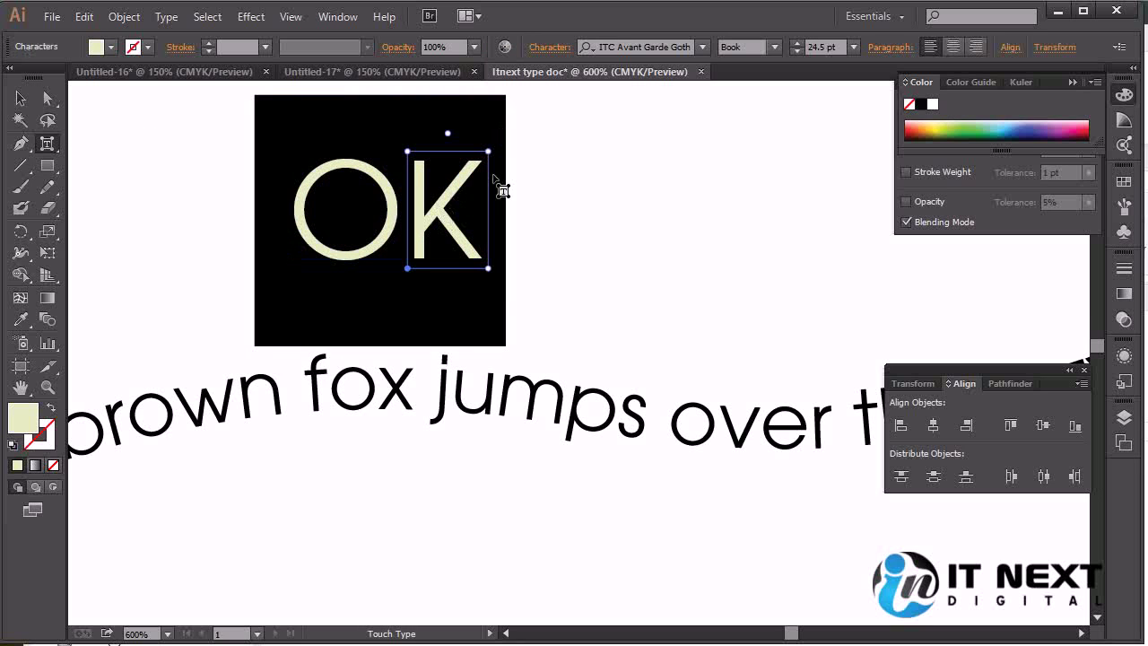
mouse_move(449, 132)
left_mouse_down()
mouse_move(504, 180)
mouse_move(447, 268)
left_mouse_up()
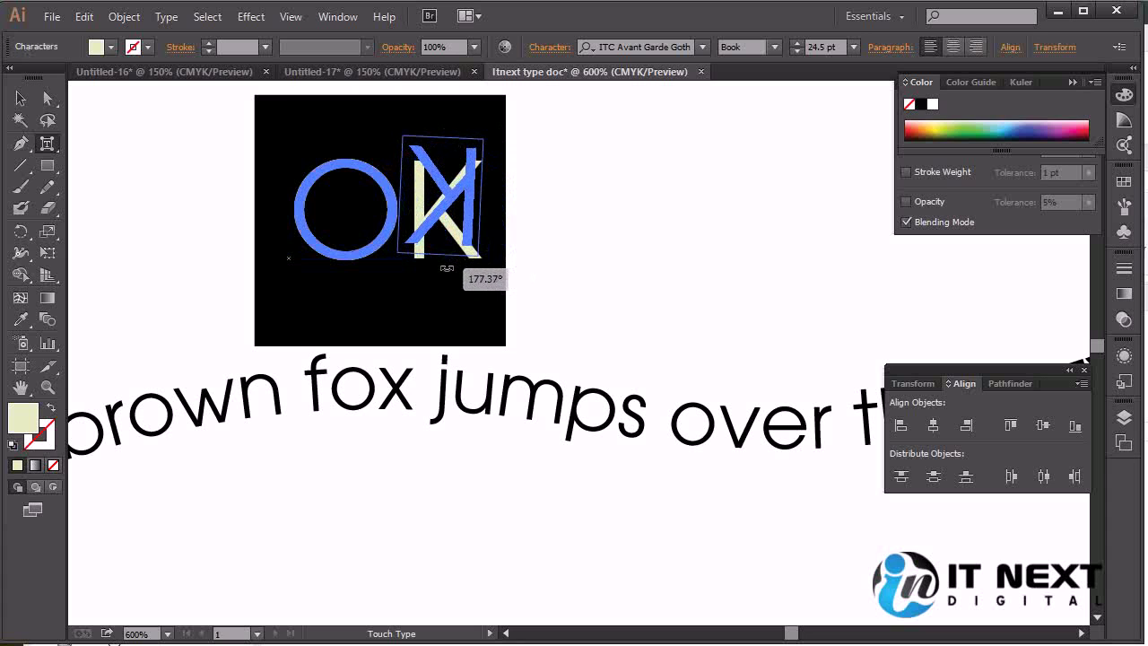
left_click_drag(447, 268, 454, 269)
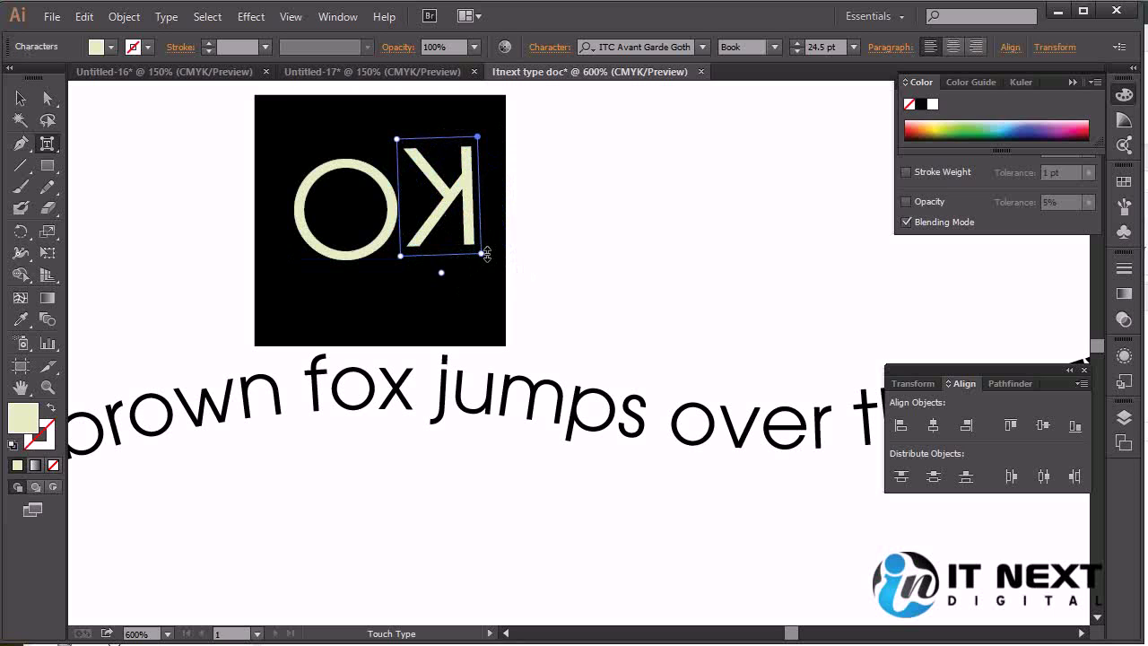
left_click_drag(485, 255, 488, 219)
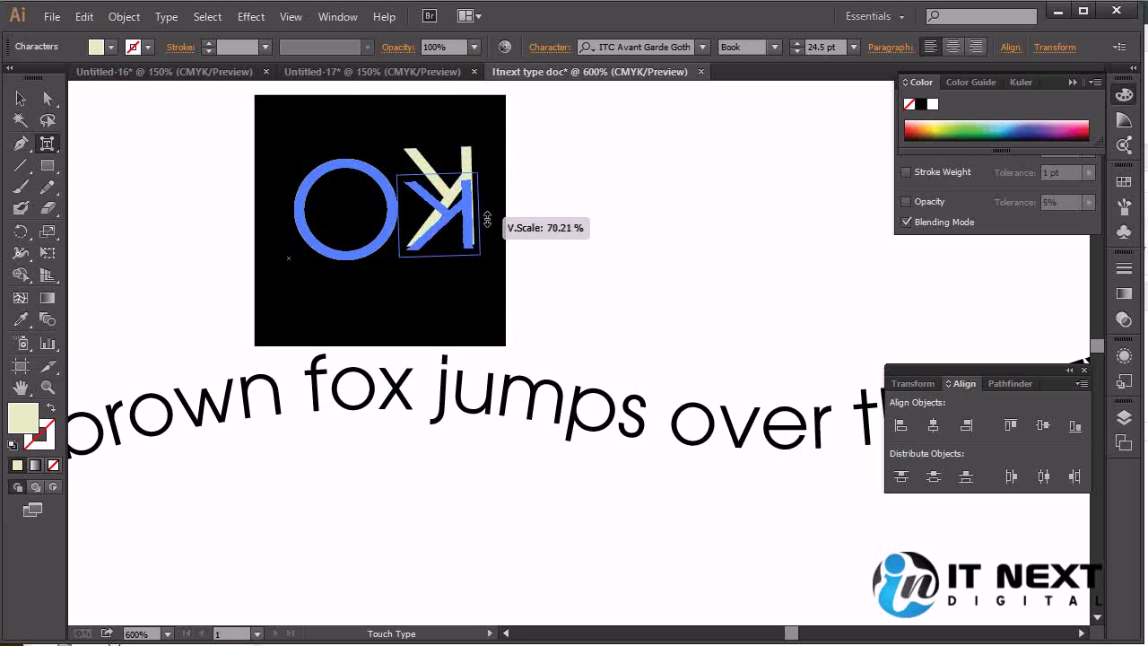
left_click_drag(487, 219, 487, 244)
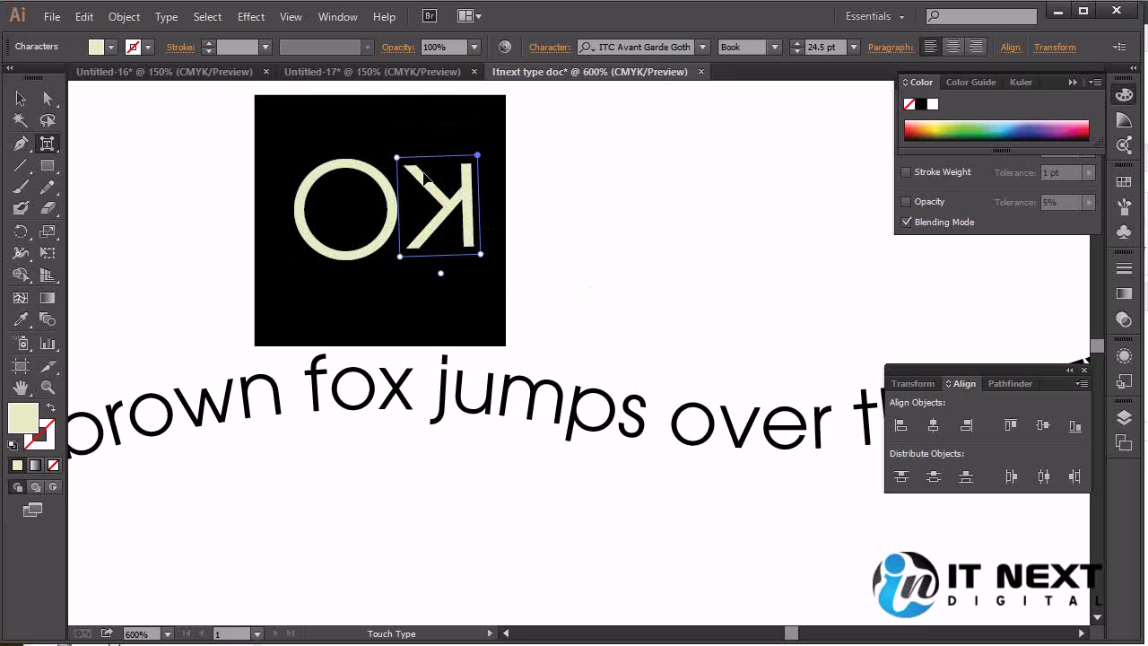
mouse_move(441, 272)
left_mouse_down()
mouse_move(493, 281)
mouse_move(405, 276)
mouse_move(418, 289)
left_mouse_up()
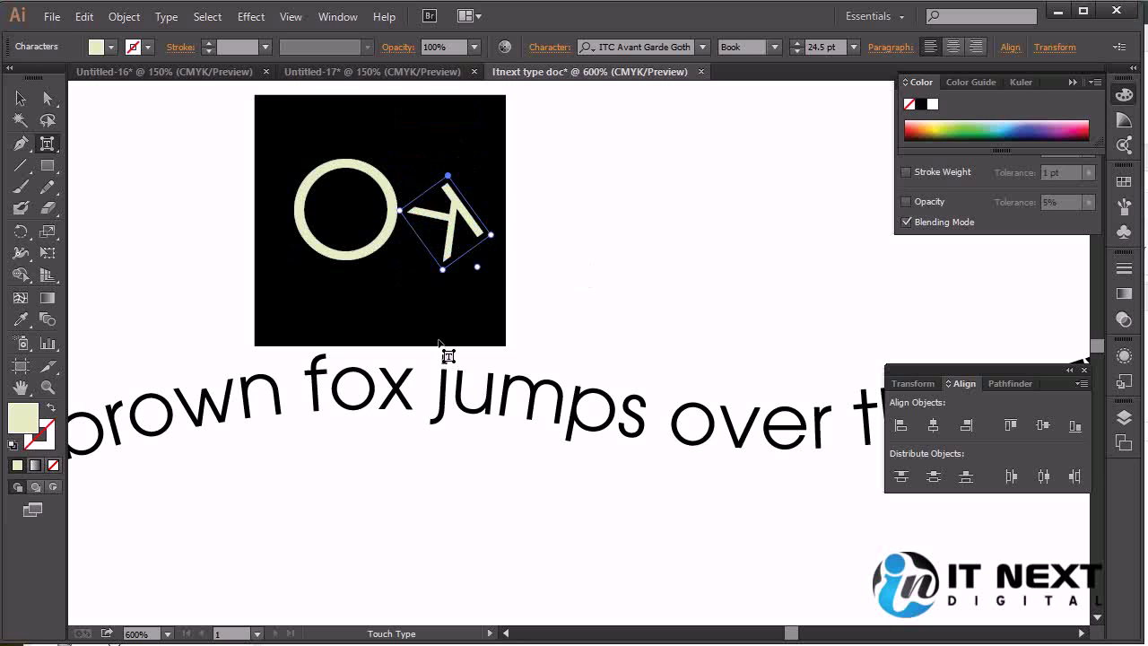
Step: Delete the OK text object from the black square
key("v")
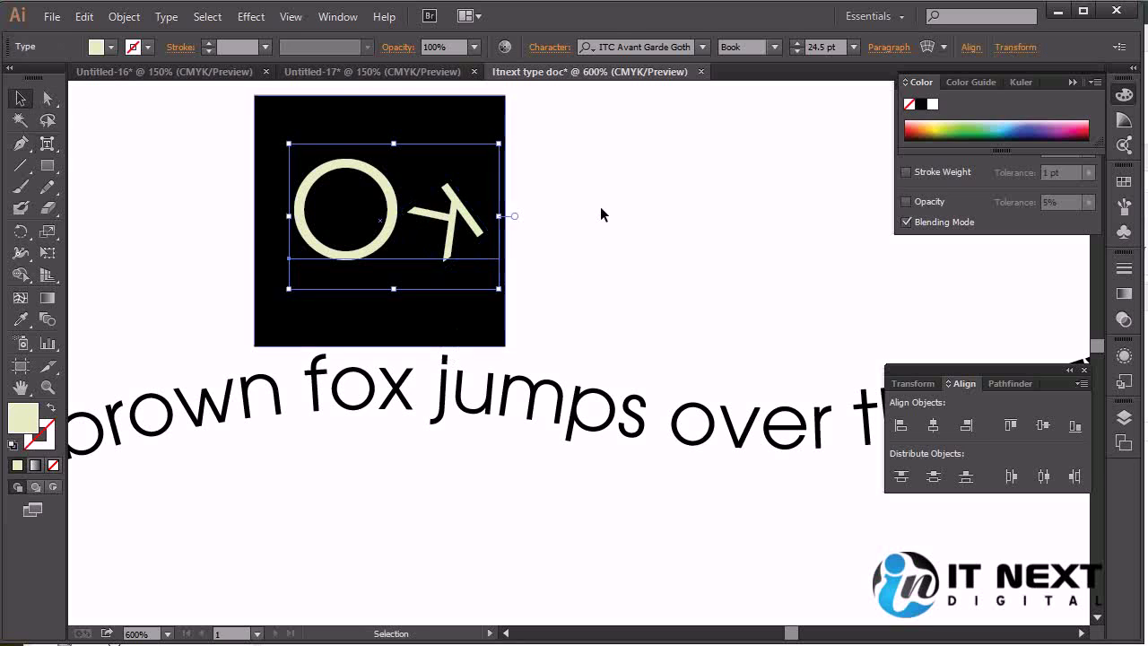
left_click(689, 230)
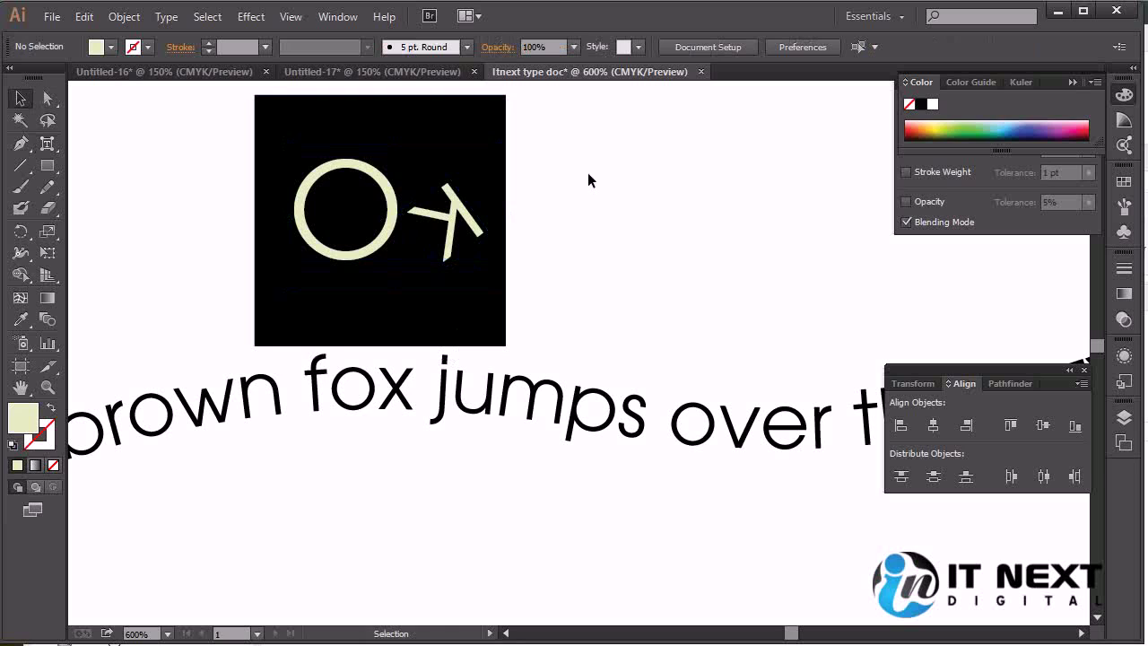
left_click(456, 216)
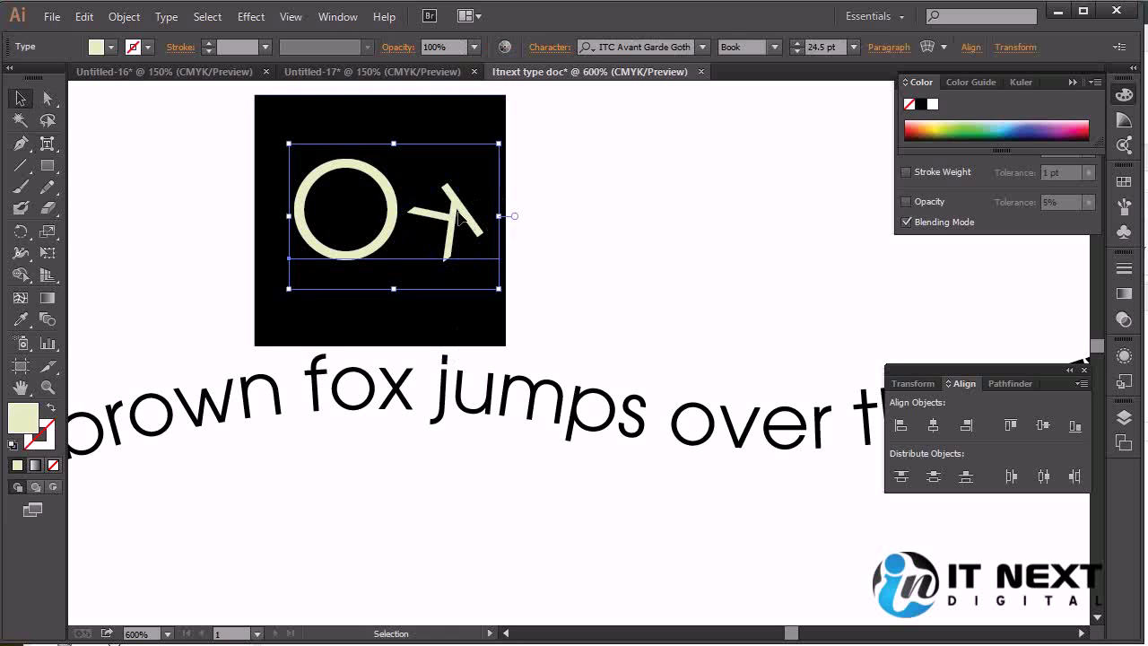
key("Delete")
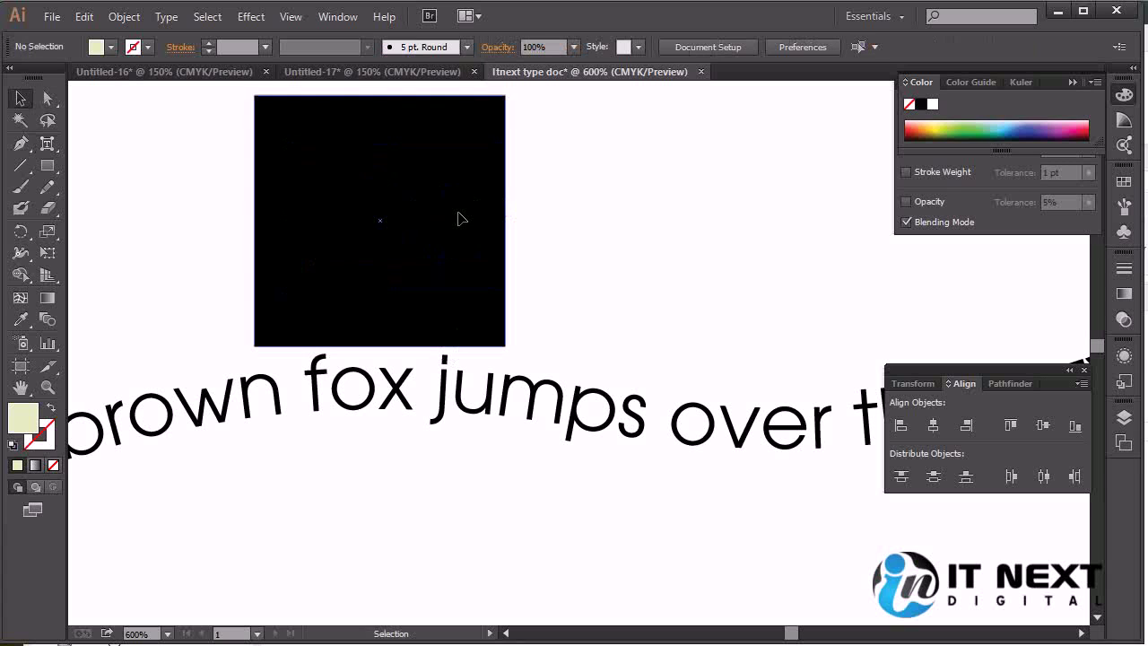
Step: Preview an Arc envelope warp on 'typography': 8% bend, 1% horizontal, -2% vertical distortion
key("ctrl+minus")
key("ctrl+minus")
key("ctrl+minus")
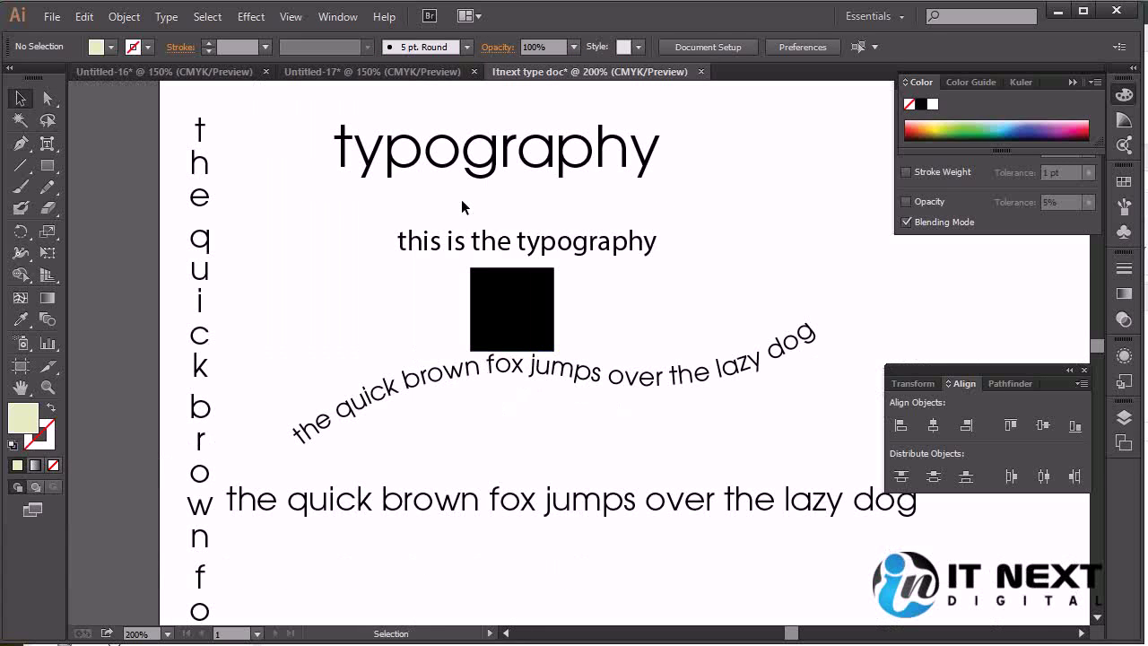
left_click(488, 166)
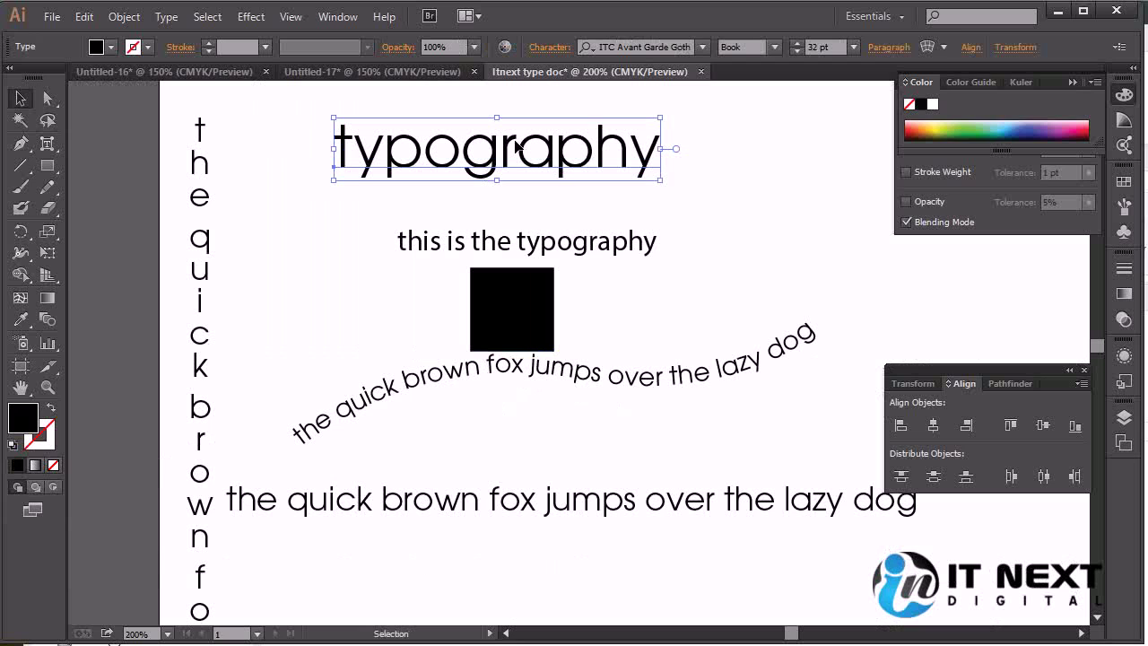
left_click(928, 47)
mouse_move(585, 206)
left_mouse_down()
mouse_move(815, 161)
mouse_move(946, 177)
left_mouse_up()
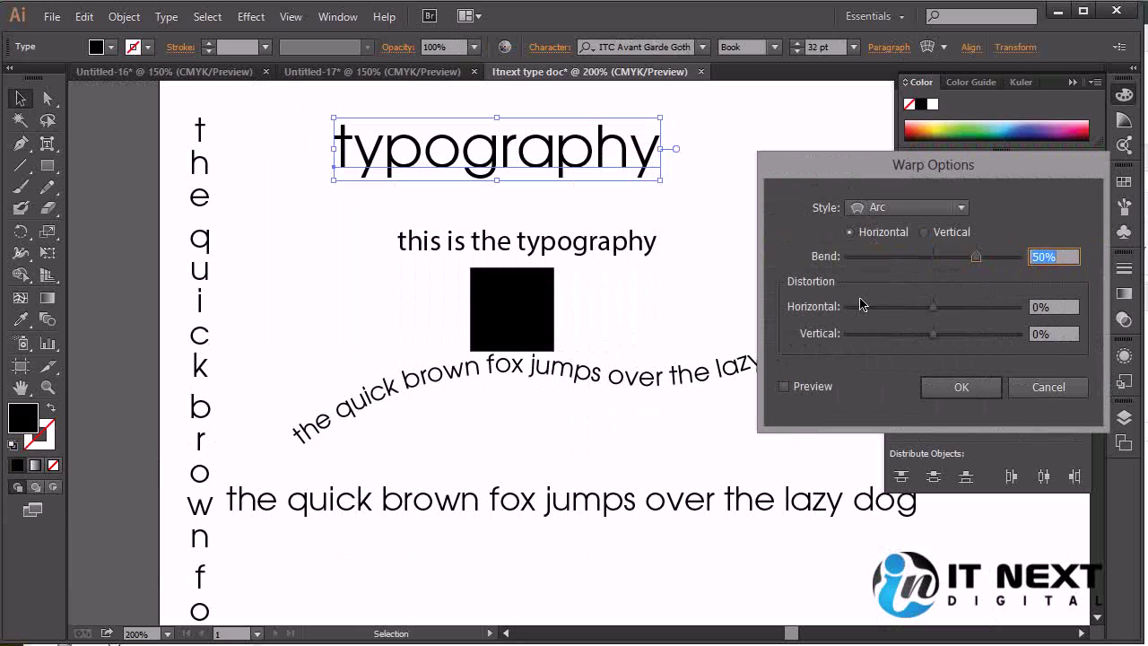
left_click(794, 388)
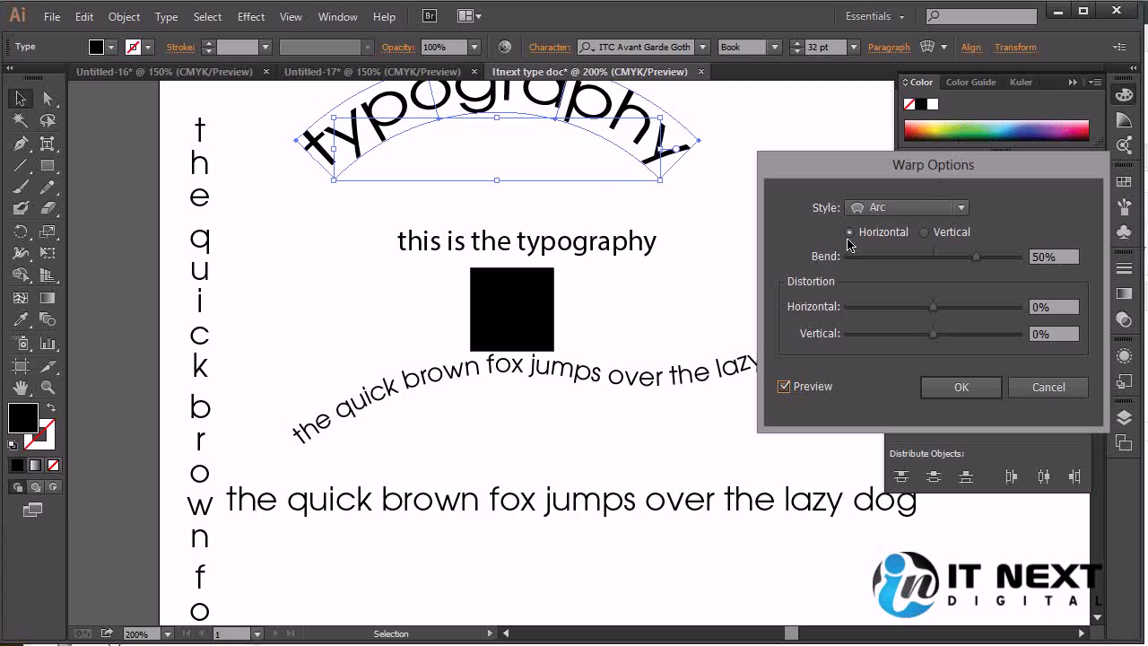
mouse_move(976, 257)
left_mouse_down()
mouse_move(996, 260)
mouse_move(897, 258)
mouse_move(940, 266)
left_mouse_up()
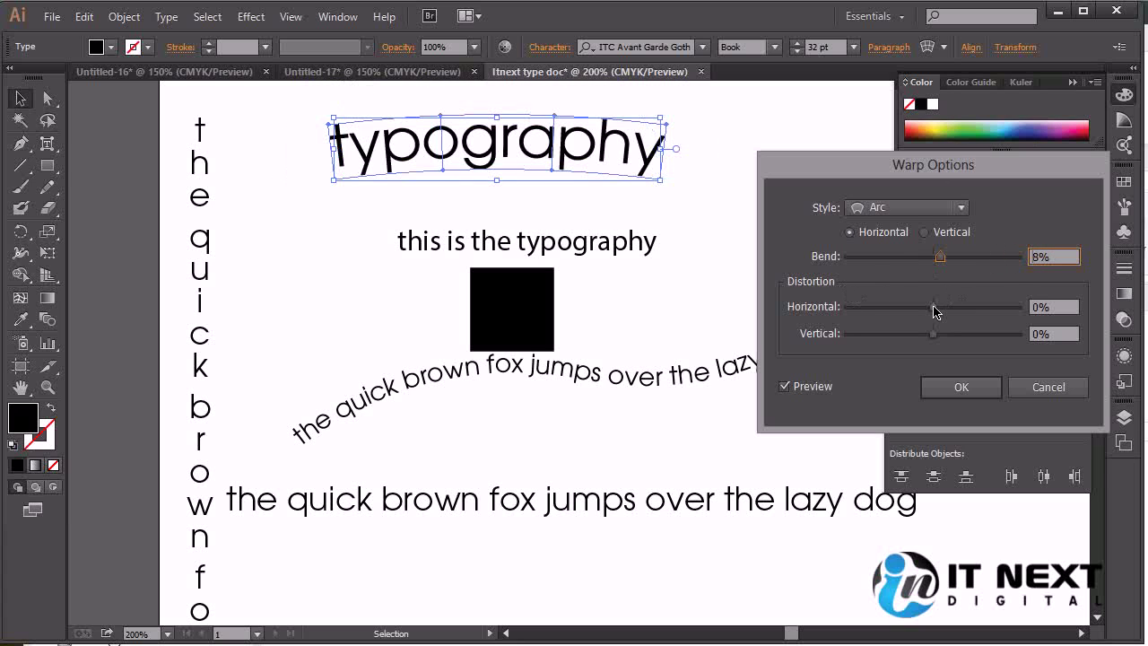
mouse_move(933, 310)
left_mouse_down()
mouse_move(952, 316)
mouse_move(893, 314)
mouse_move(936, 315)
mouse_move(937, 337)
mouse_move(996, 334)
mouse_move(901, 341)
mouse_move(951, 341)
mouse_move(936, 343)
left_mouse_up()
left_click(908, 207)
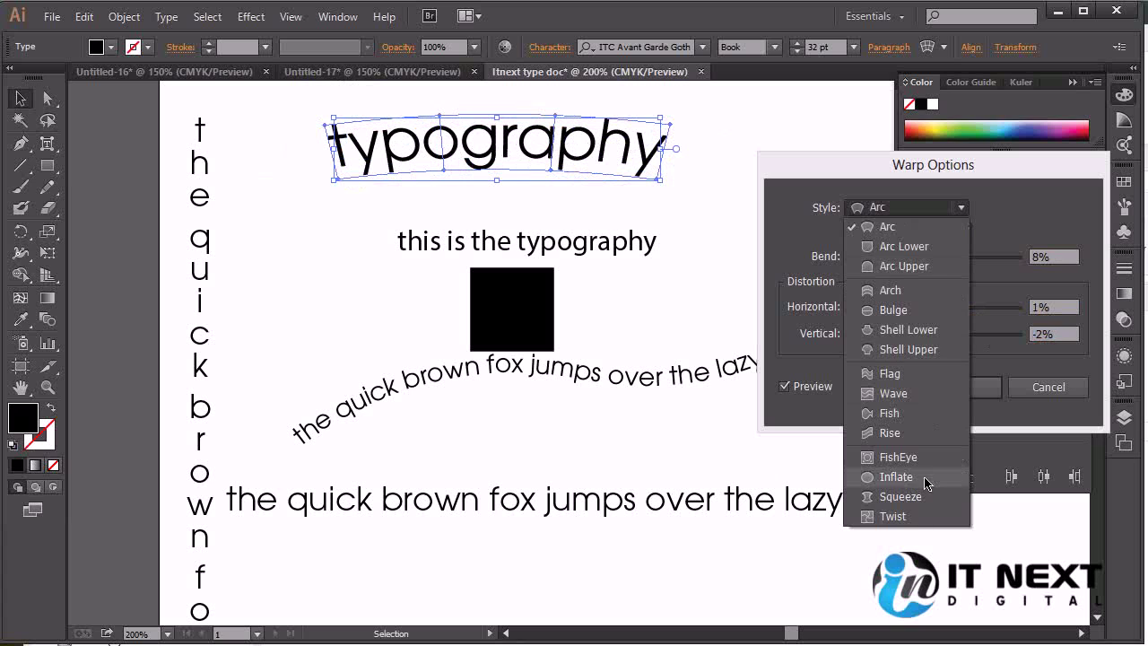
Step: Try an Arc Lower warp at 60% bend with increased distortions
left_click(912, 248)
mouse_move(939, 257)
left_mouse_down()
mouse_move(859, 259)
mouse_move(990, 265)
left_mouse_up()
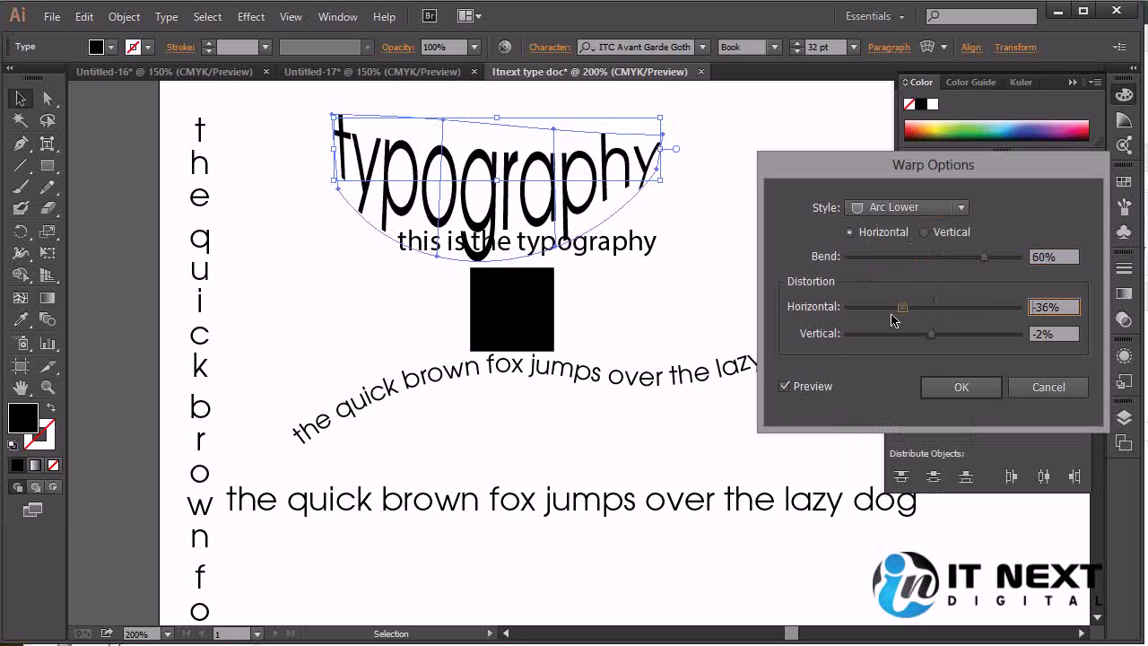
left_click_drag(934, 306, 984, 306)
left_click_drag(931, 333, 971, 333)
Step: Try a FishEye warp, varying the bend and setting horizontal distortion to -28%
left_click(910, 207)
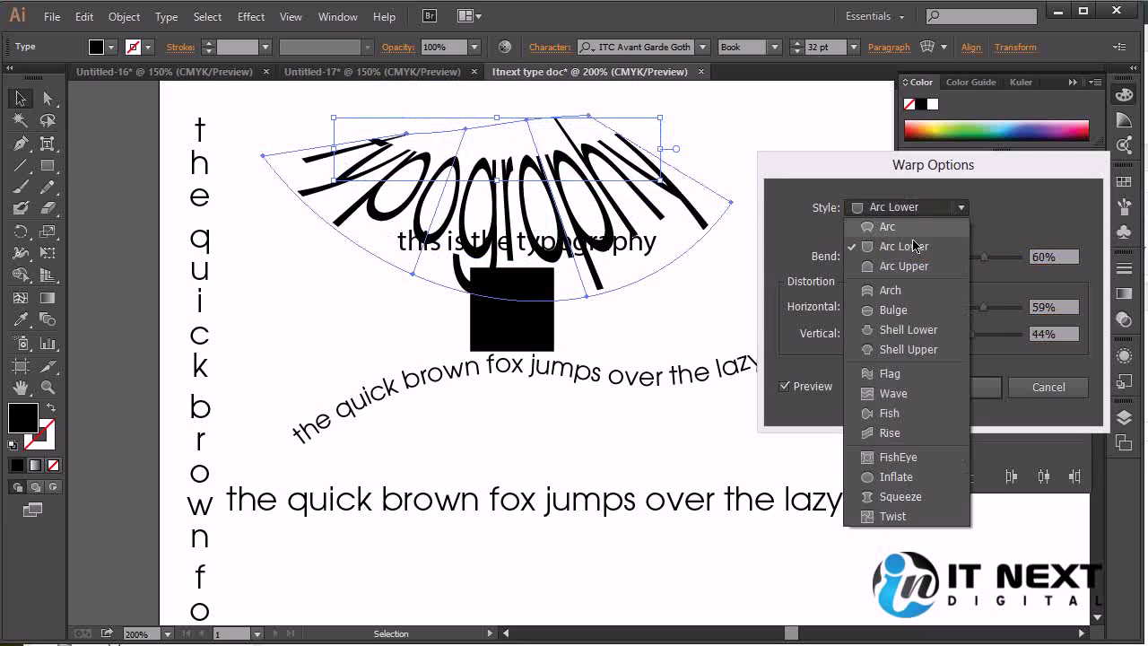
left_click(920, 458)
mouse_move(984, 257)
left_mouse_down()
mouse_move(922, 262)
mouse_move(939, 260)
left_mouse_up()
mouse_move(984, 307)
left_mouse_down()
mouse_move(910, 309)
mouse_move(958, 314)
mouse_move(916, 336)
mouse_move(951, 335)
left_mouse_up()
left_click_drag(941, 259, 995, 259)
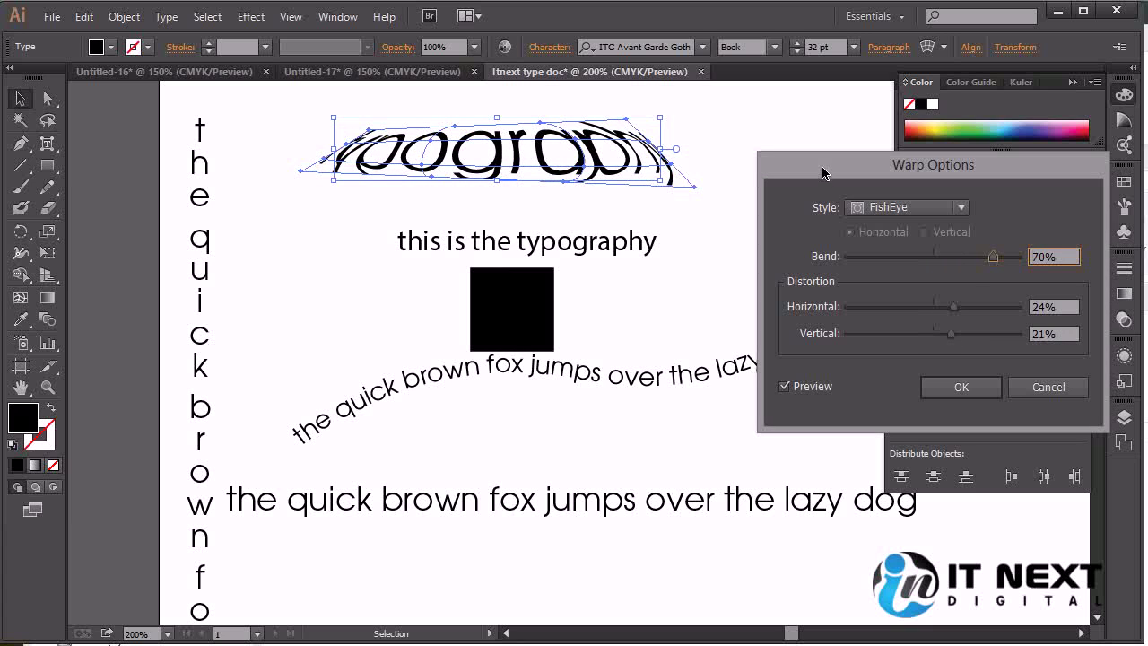
Step: Preview the Arch warp style, then return to Arc
left_click(878, 208)
left_click(893, 289)
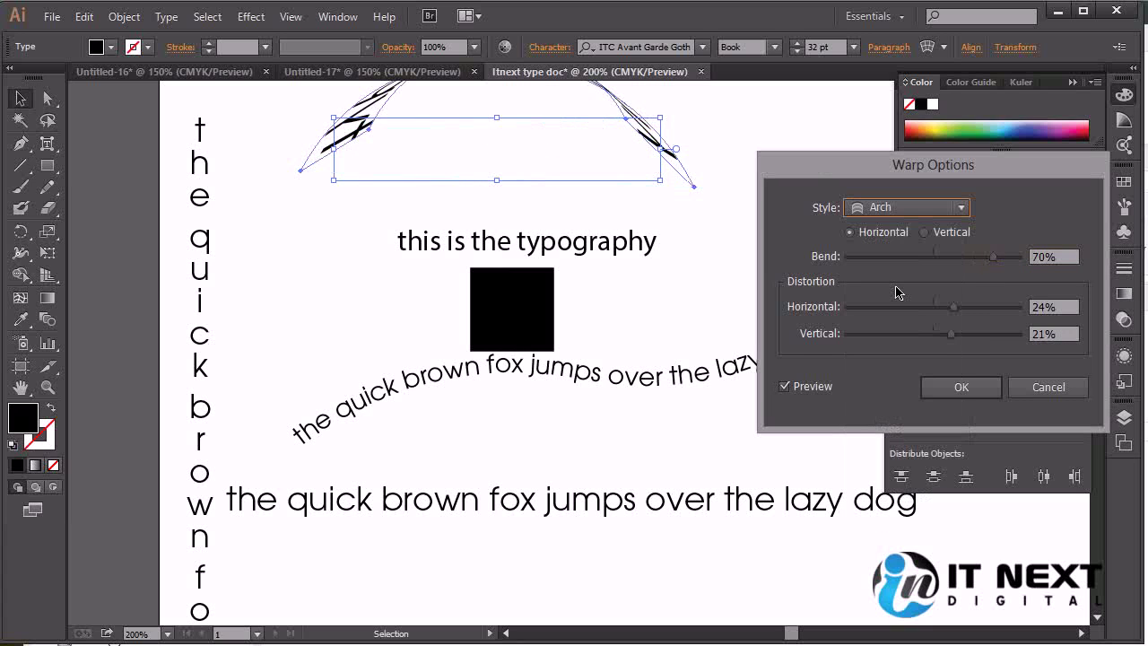
left_click(924, 208)
left_click(915, 226)
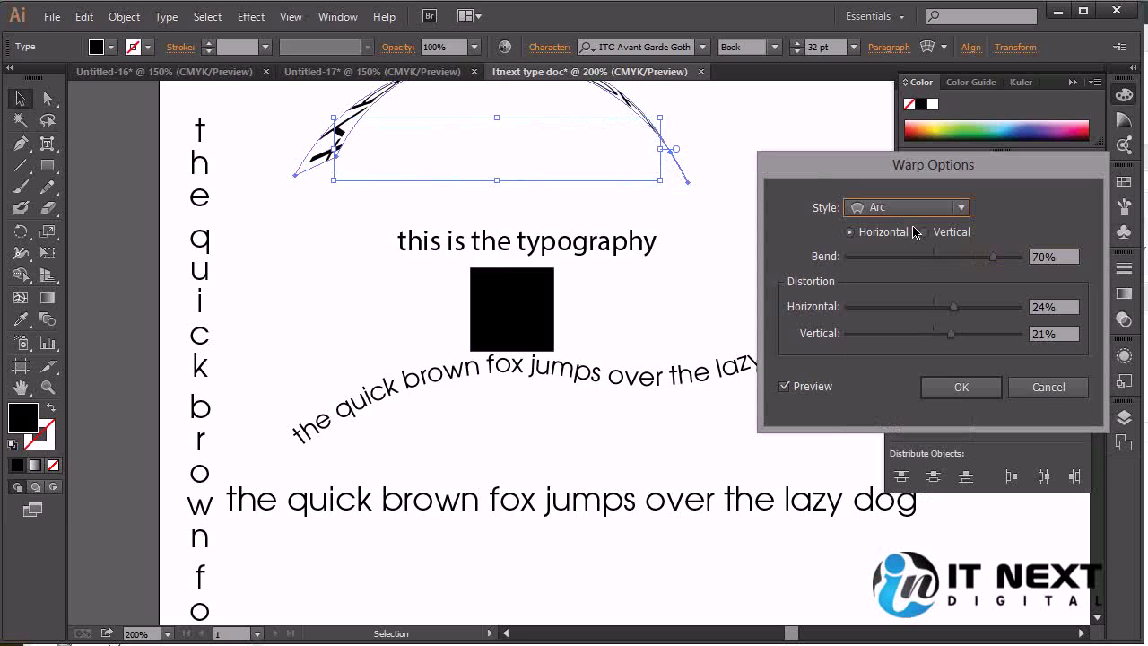
Step: Enter 0 for horizontal distortion, vertical distortion and bend, and move the dialog aside
left_click(1069, 307)
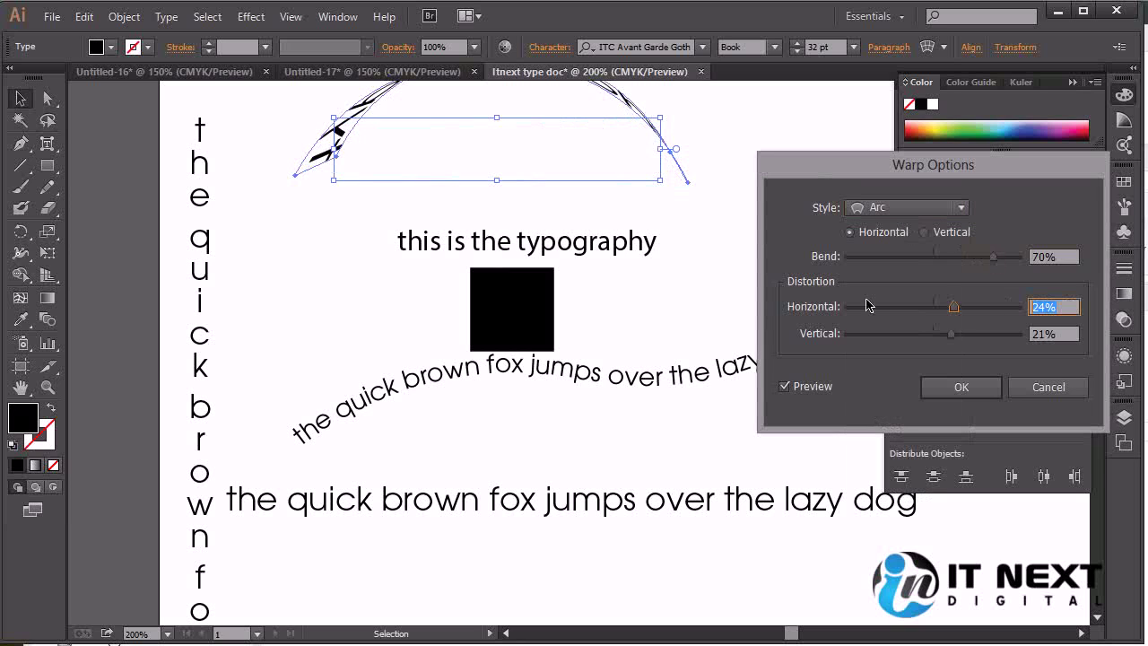
type("0")
key("Tab")
type("0")
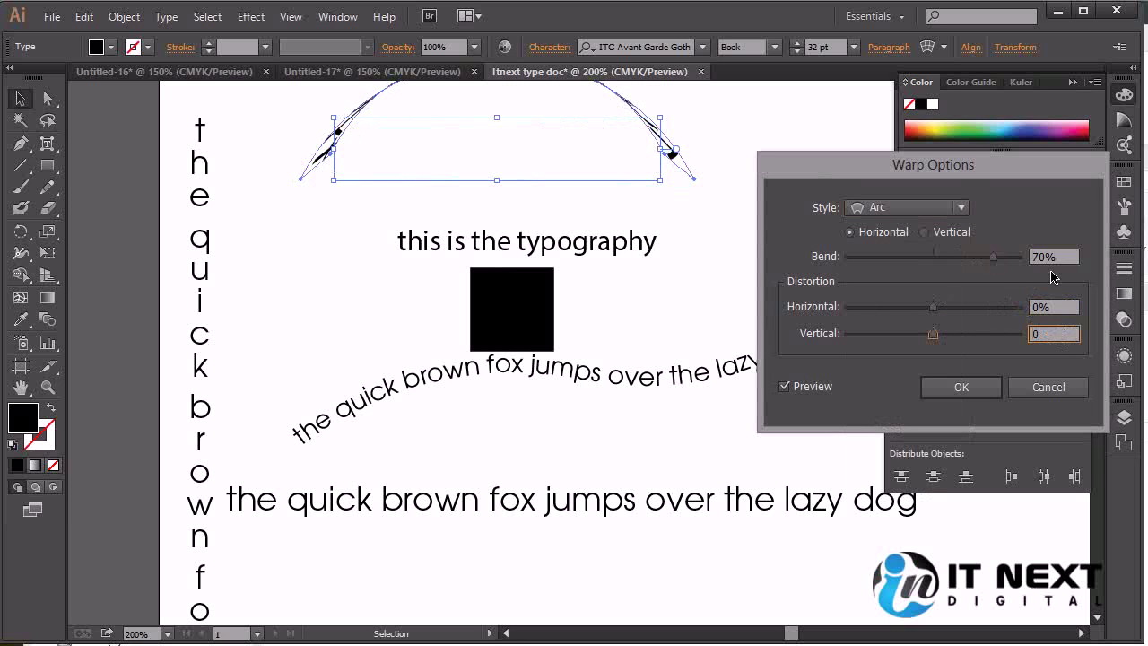
left_click(1066, 258)
type("0")
left_click_drag(930, 188, 852, 243)
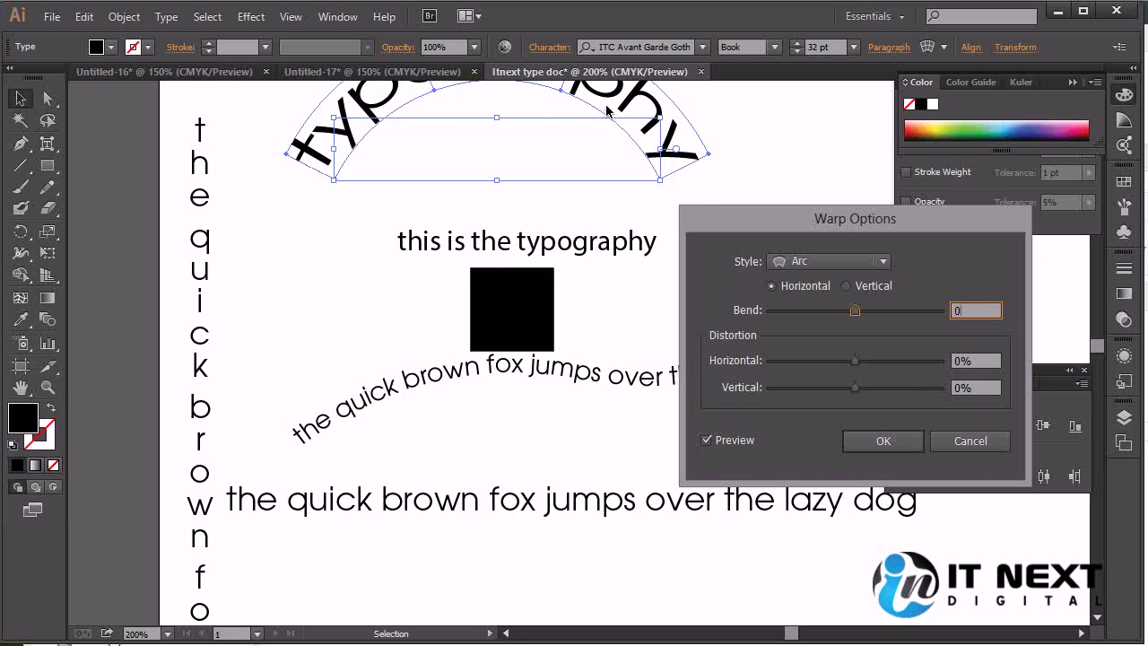
left_click(797, 260)
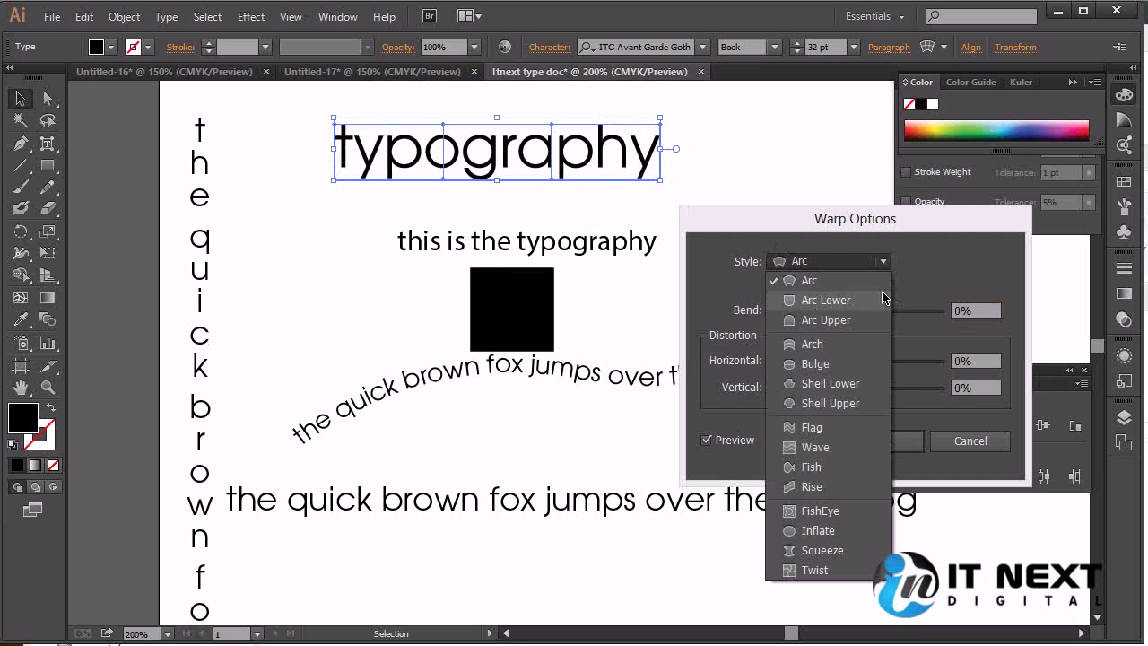
Step: Preview an Arc bend, then a Twist warp at 39% and a reversed negative bend
left_click(927, 279)
left_click_drag(855, 310, 923, 312)
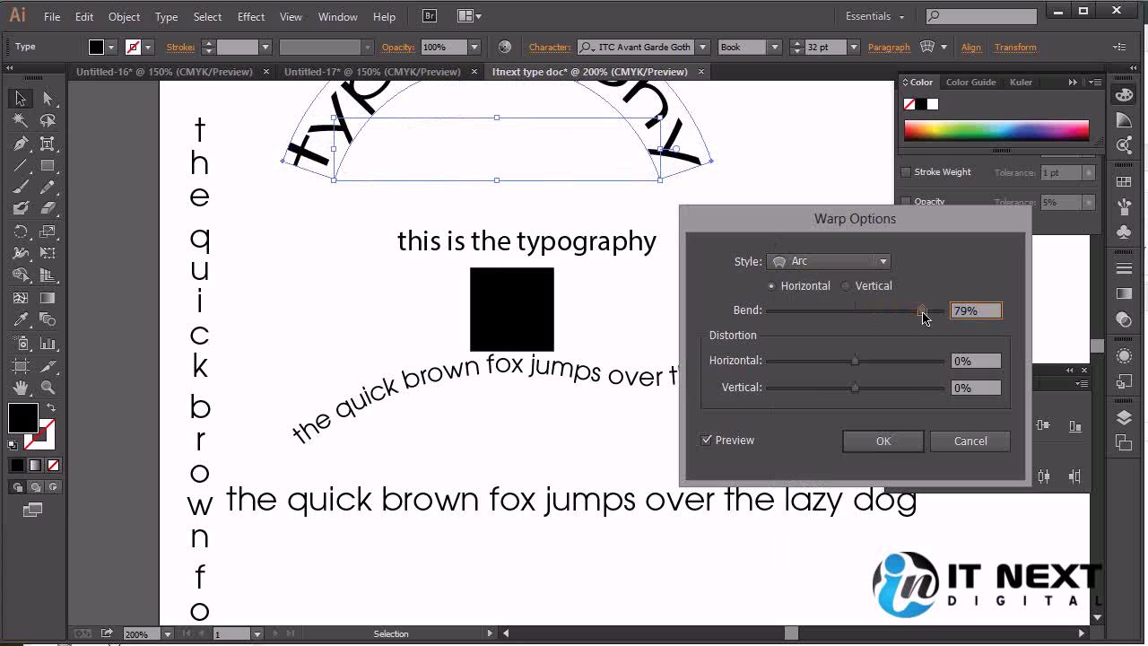
left_click(788, 266)
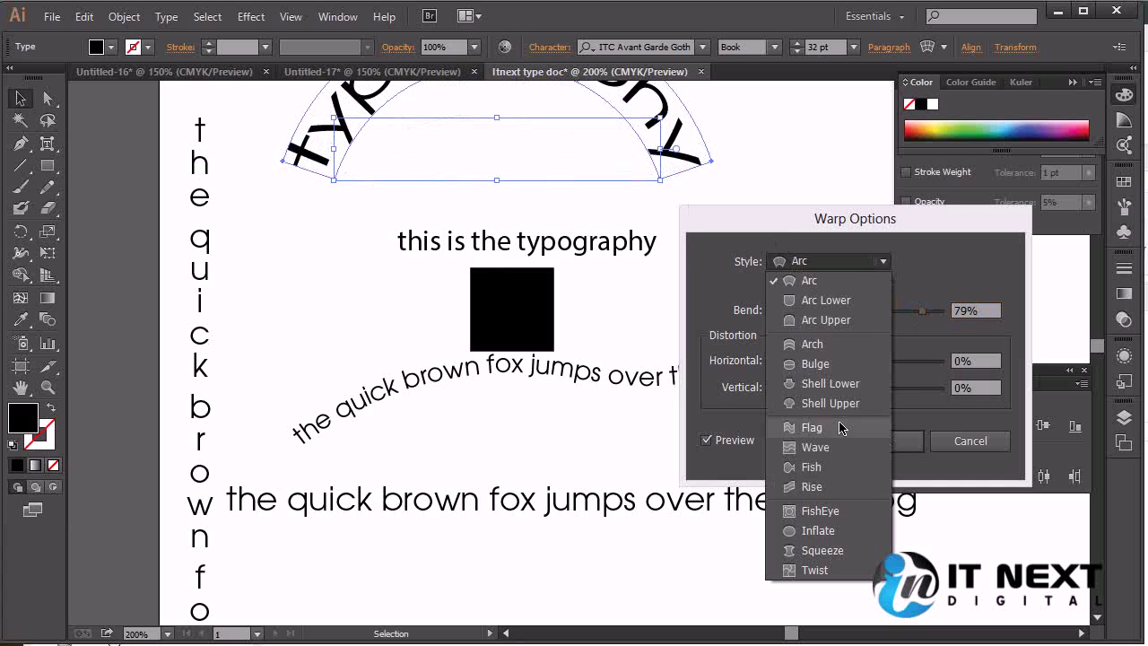
left_click(840, 571)
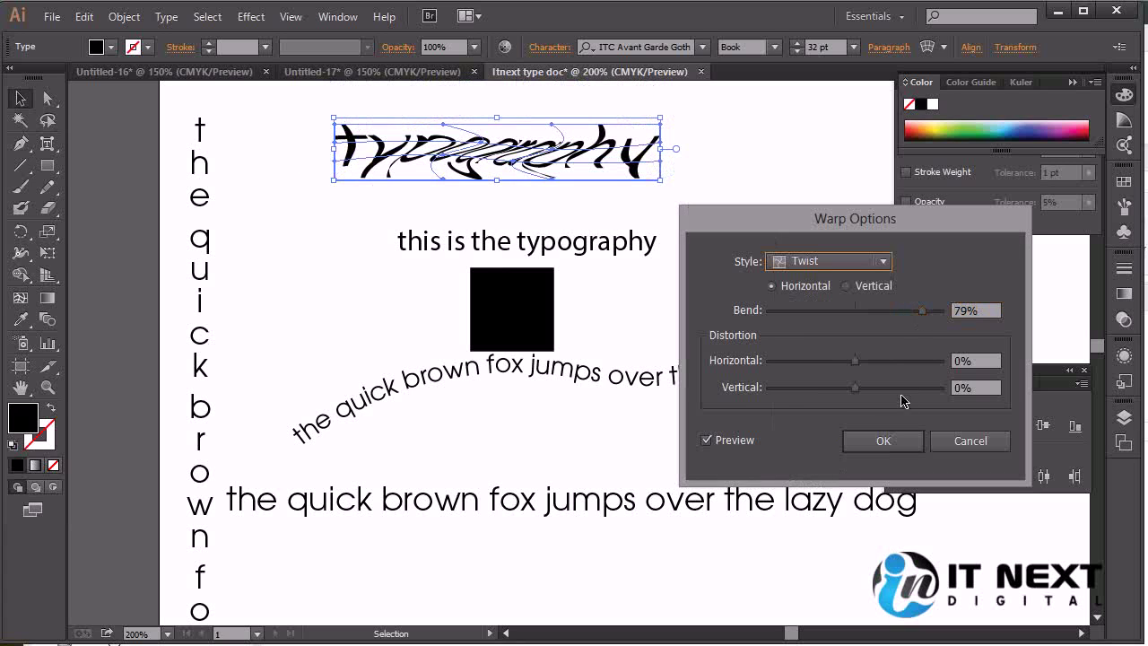
left_click_drag(921, 314, 892, 316)
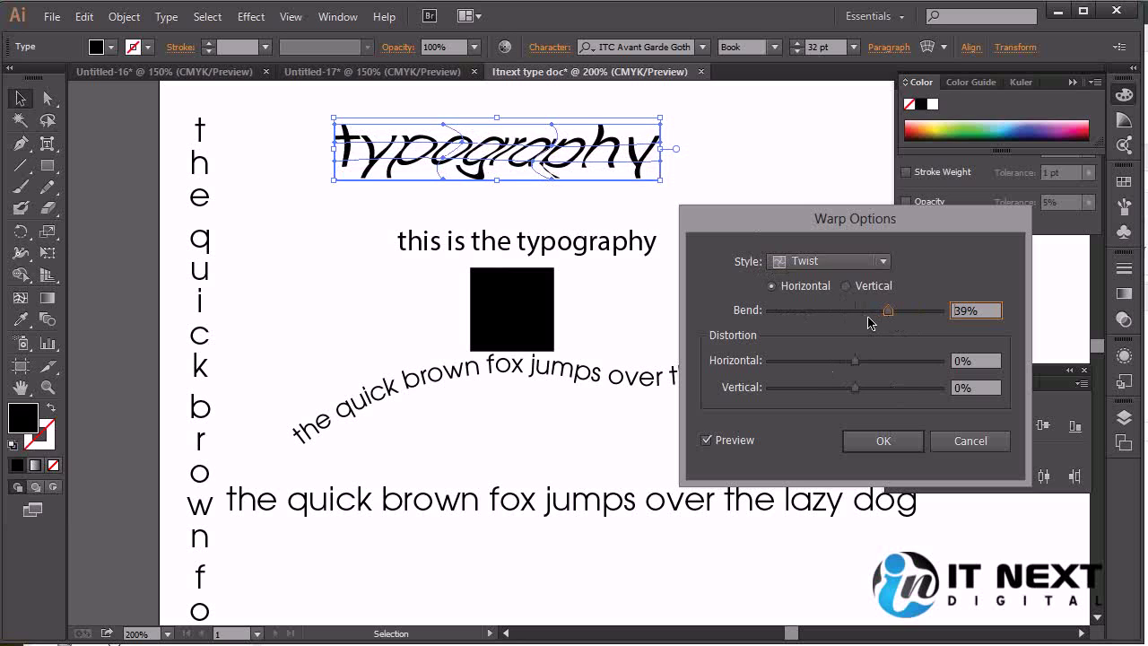
left_click_drag(888, 312, 818, 330)
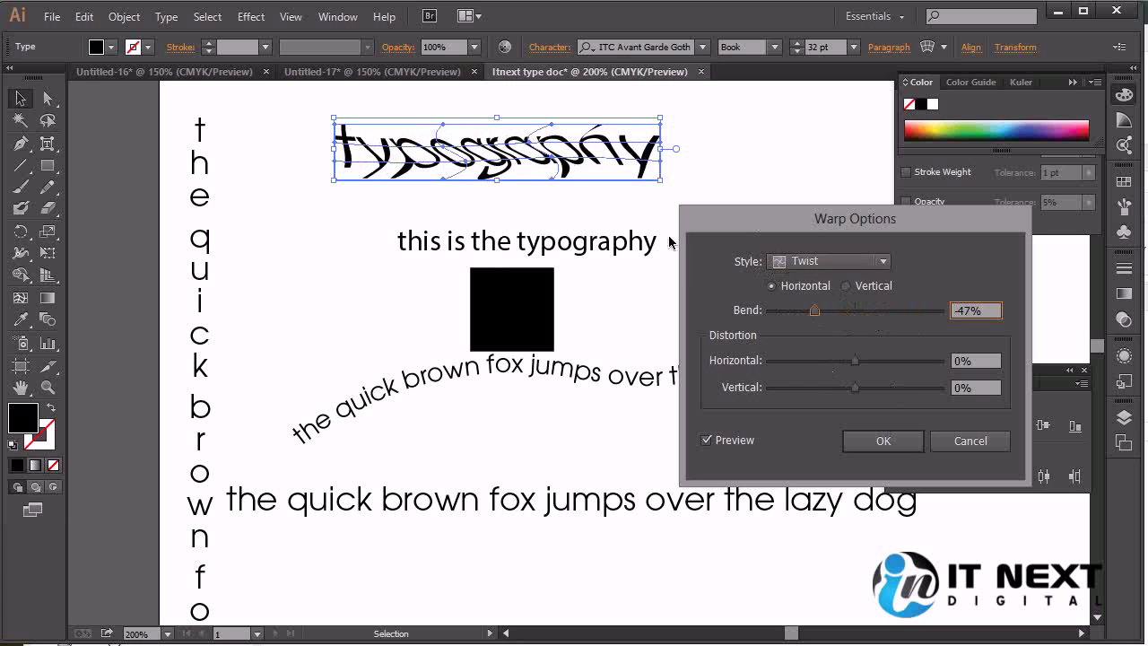
Step: Preview a Fish warp at -30% bend, then cancel the warp
left_click(818, 268)
left_click(830, 466)
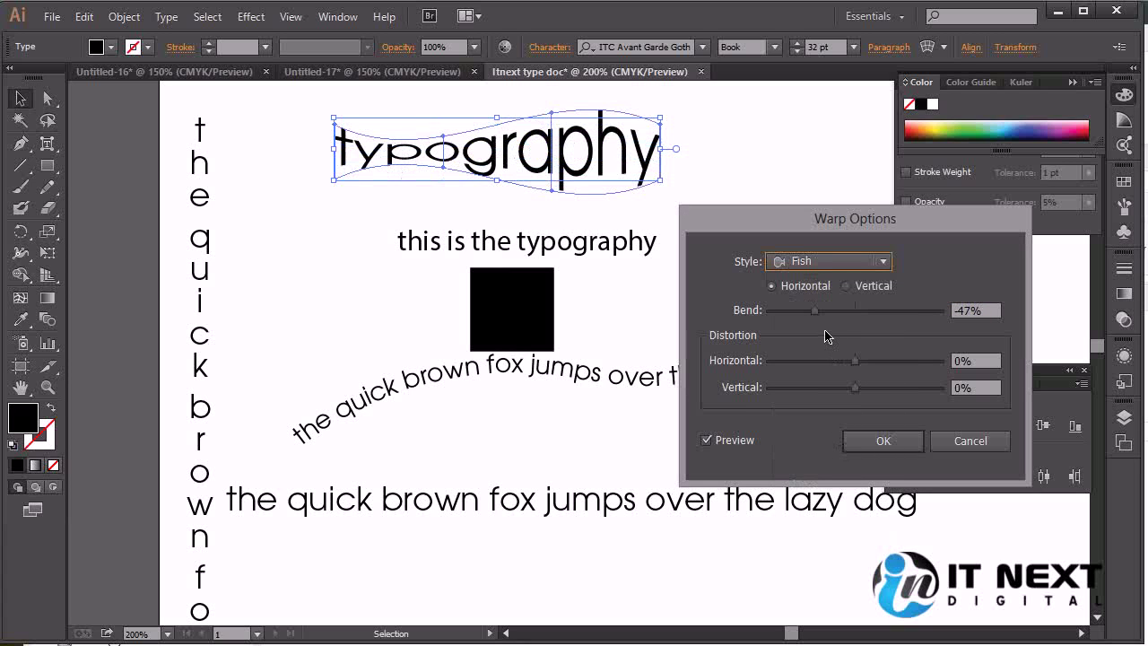
left_click_drag(814, 314, 831, 314)
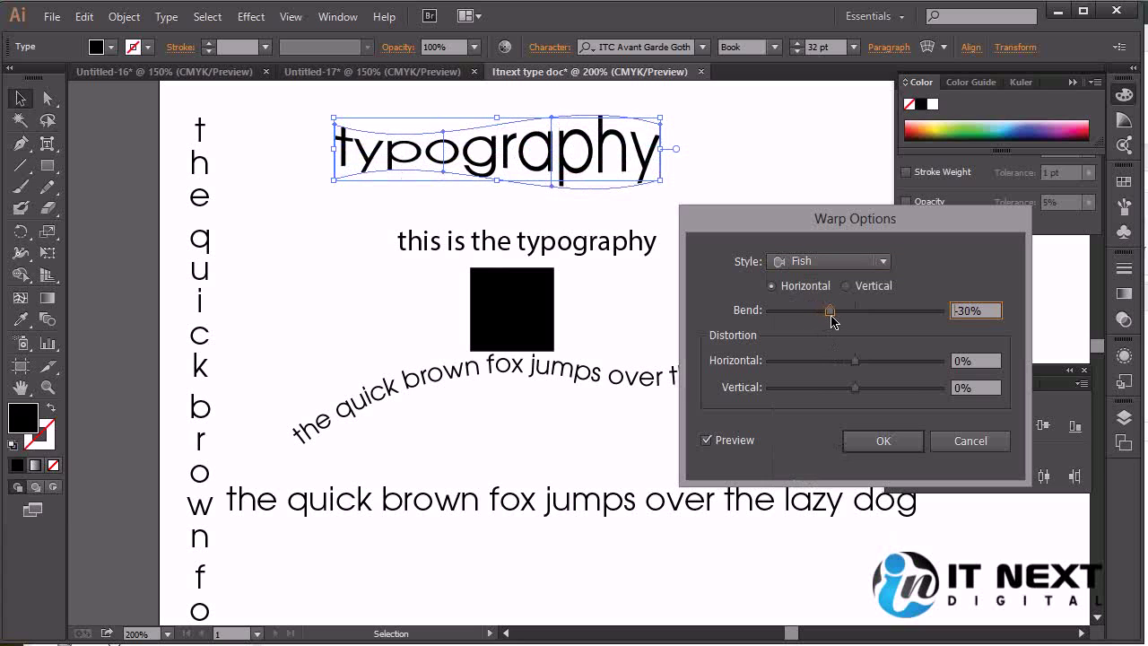
left_click(986, 451)
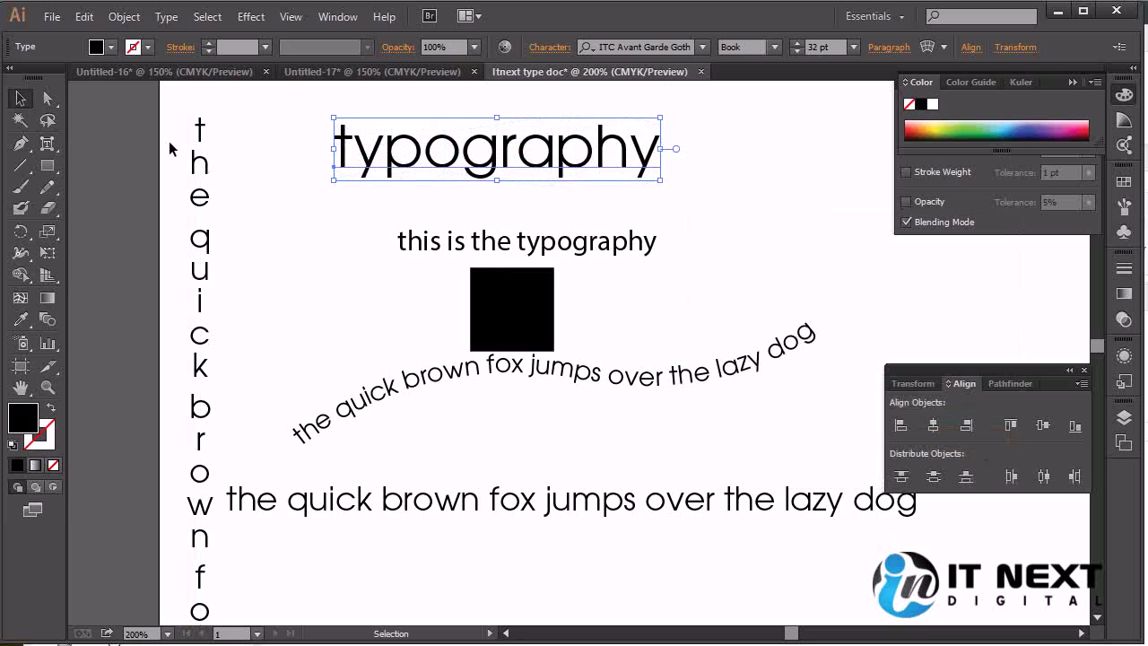
Step: Open the Line Segment tool flyout holding the arc, spiral and grid tools
left_click(22, 168)
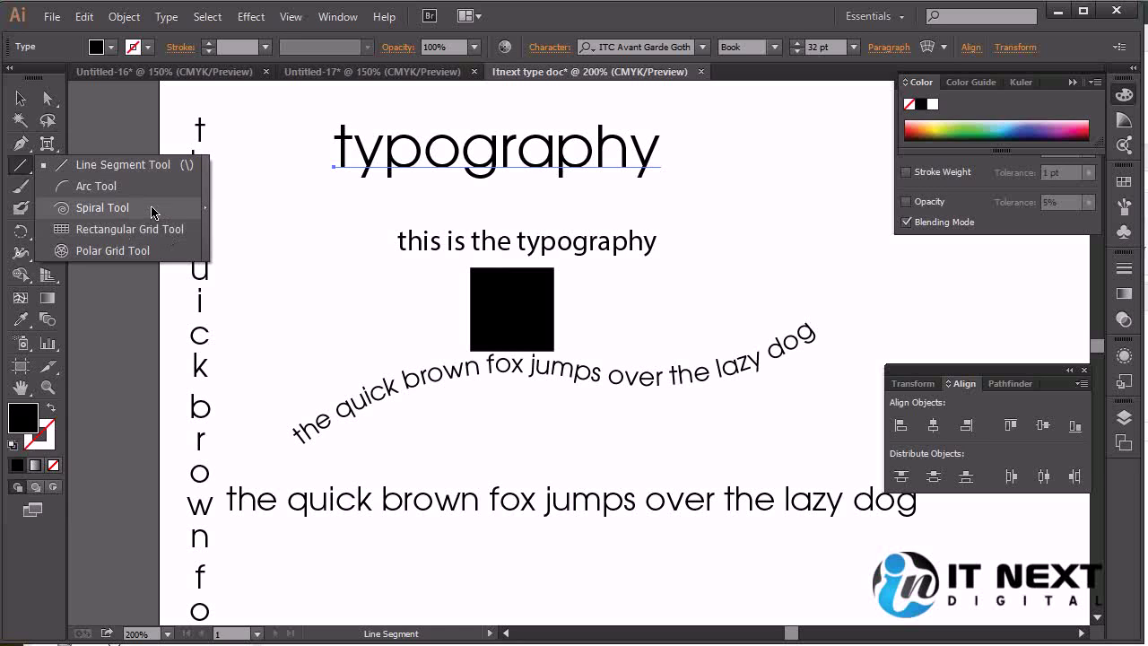
Step: Draw a spiral about 128 pt across over the vertical letters
left_click(152, 212)
mouse_move(263, 249)
left_mouse_down()
mouse_move(343, 325)
mouse_move(329, 318)
left_mouse_up()
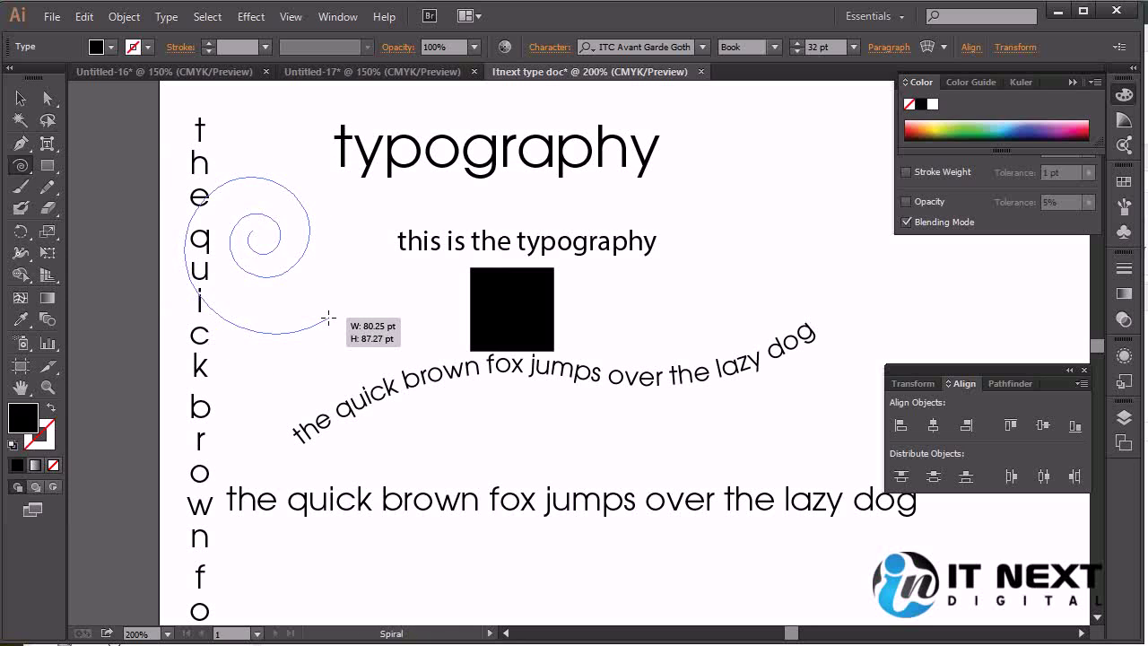
mouse_move(328, 318)
left_mouse_down()
mouse_move(362, 367)
mouse_move(300, 264)
mouse_move(333, 321)
mouse_move(368, 345)
mouse_move(350, 333)
left_mouse_up()
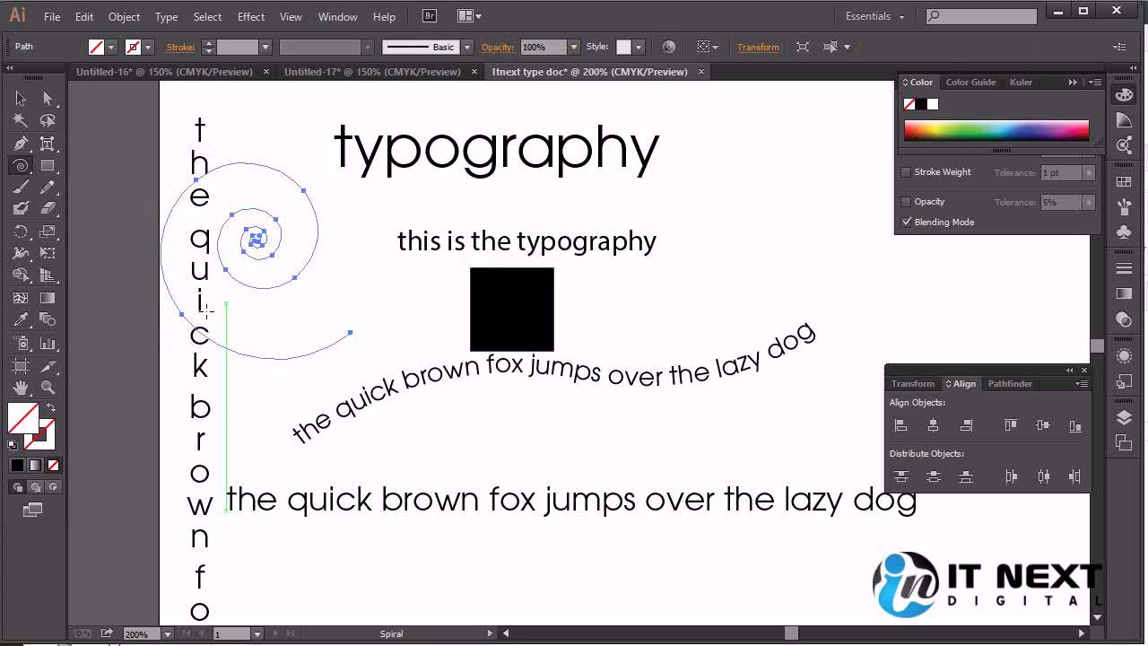
Step: Try black and gradient fills on the spiral, reverting to no fill
left_click(19, 466)
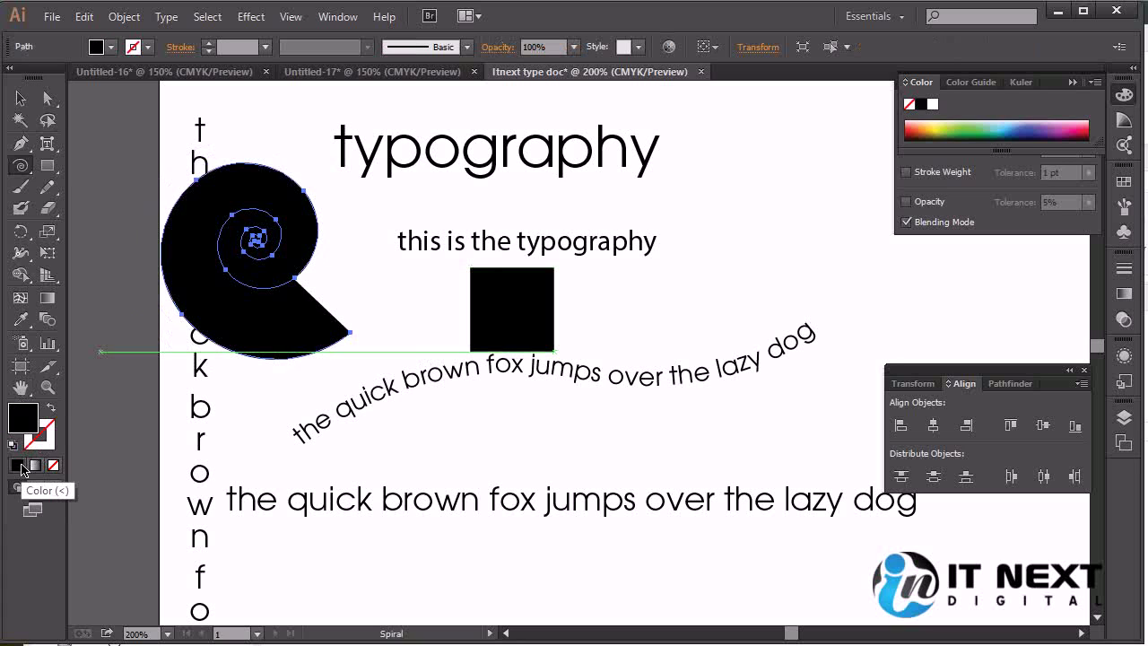
key("slash")
left_click(43, 465)
key("ctrl+z")
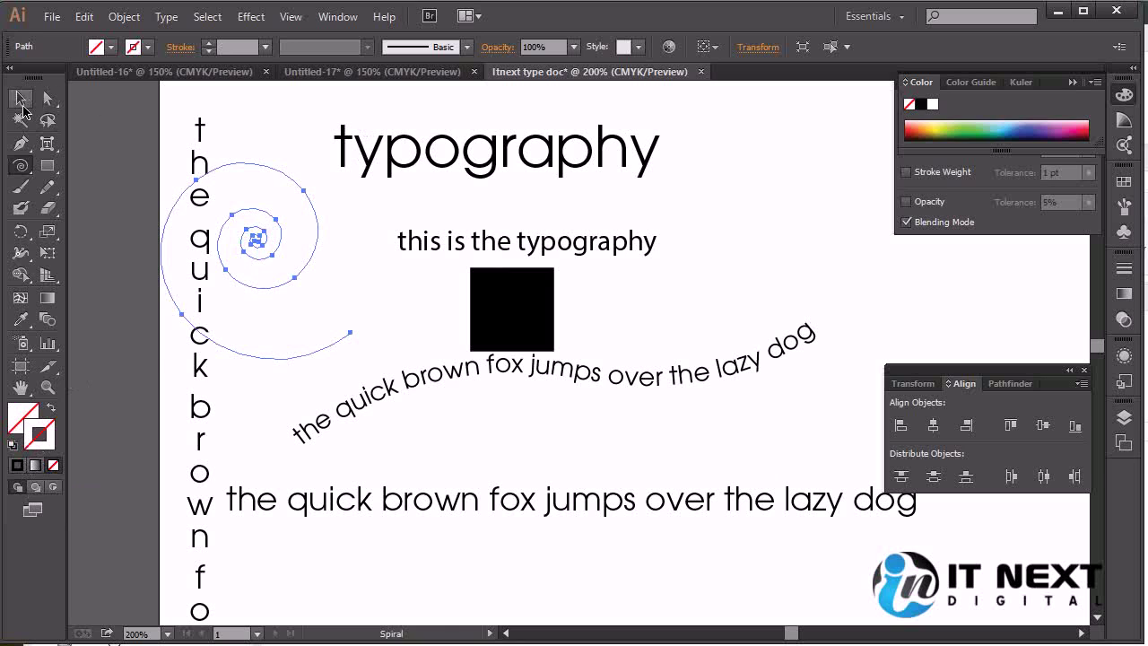
left_click(20, 98)
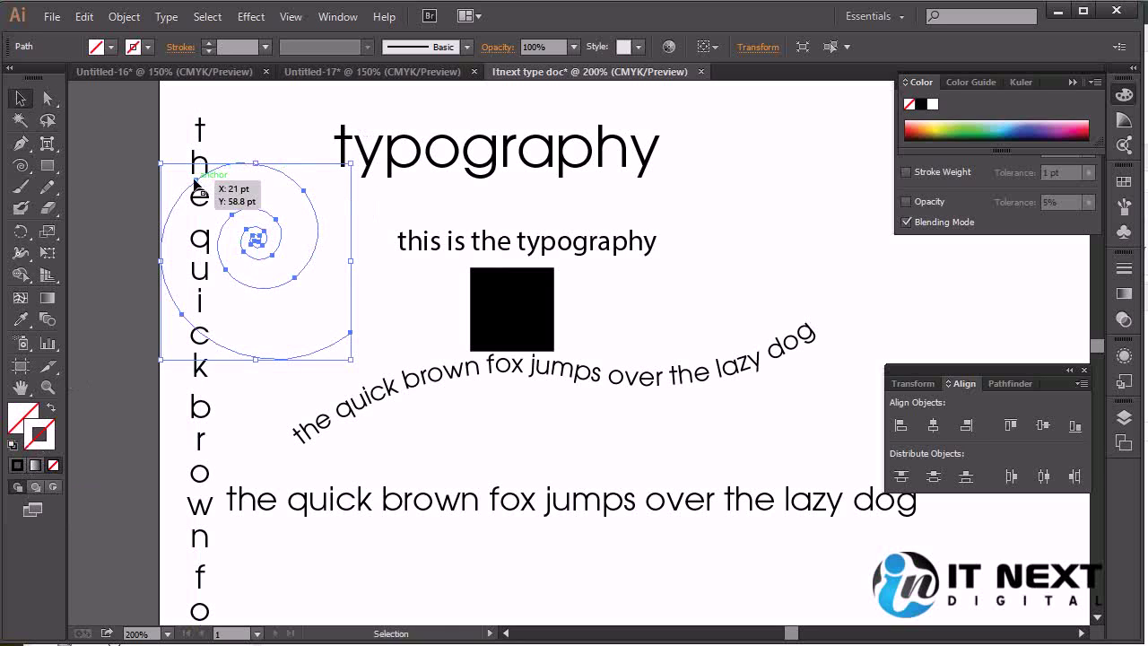
Step: Select the Line Segment tool from the spiral flyout and close the tool list
left_click(19, 167)
left_click_drag(19, 169, 107, 163)
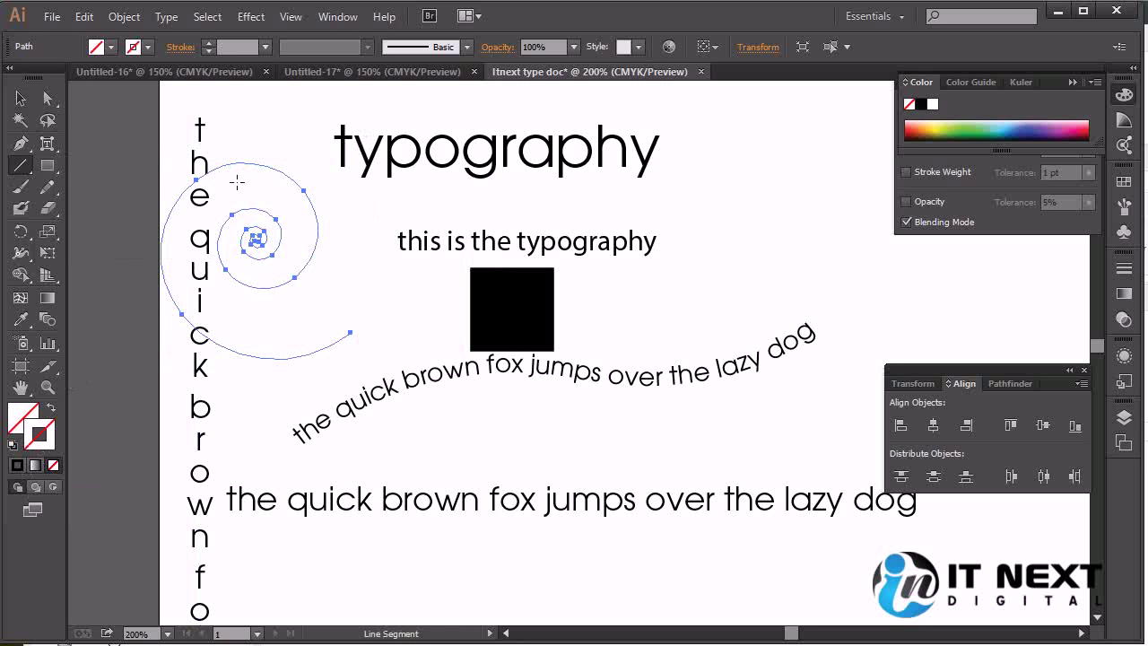
left_click_drag(19, 166, 87, 257)
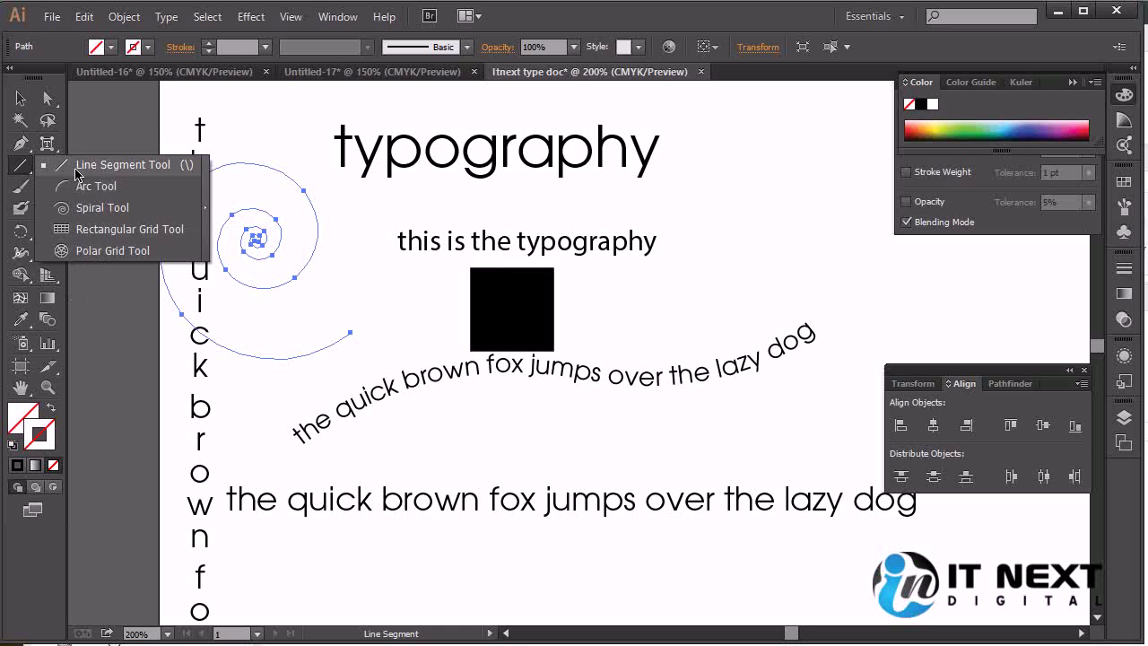
left_click(588, 29)
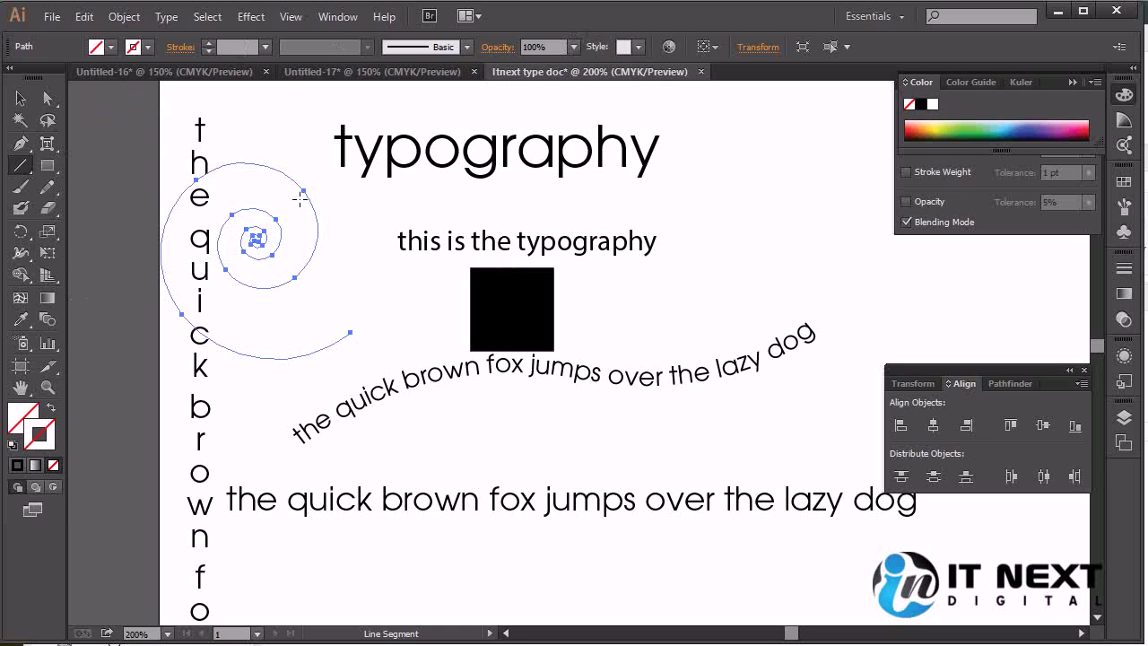